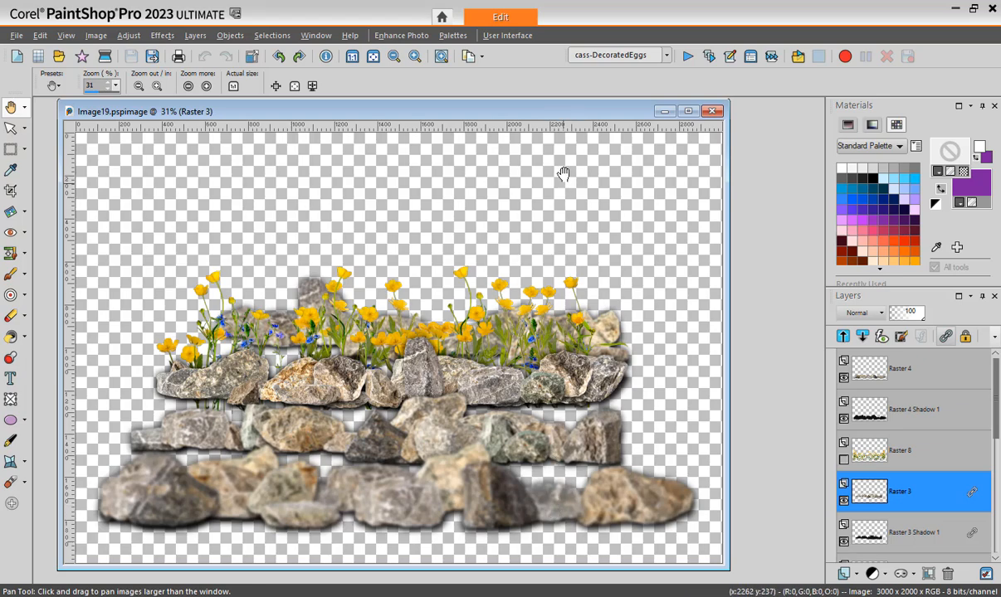
- Create a new transparent raster image 3000 pixels wide and 2000 pixels high at 300 pixels per inch
{"action": "left_click_drag", "start_coordinate": [584, 115], "coordinate": [590, 116]}
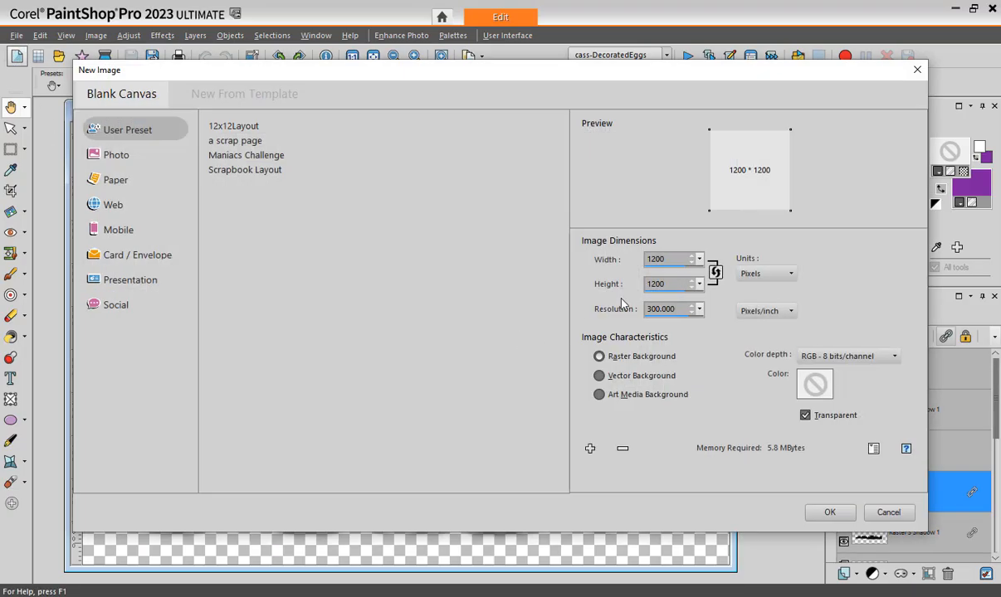
{"action": "left_click_drag", "start_coordinate": [655, 259], "coordinate": [629, 280]}
{"action": "type", "text": "30"}
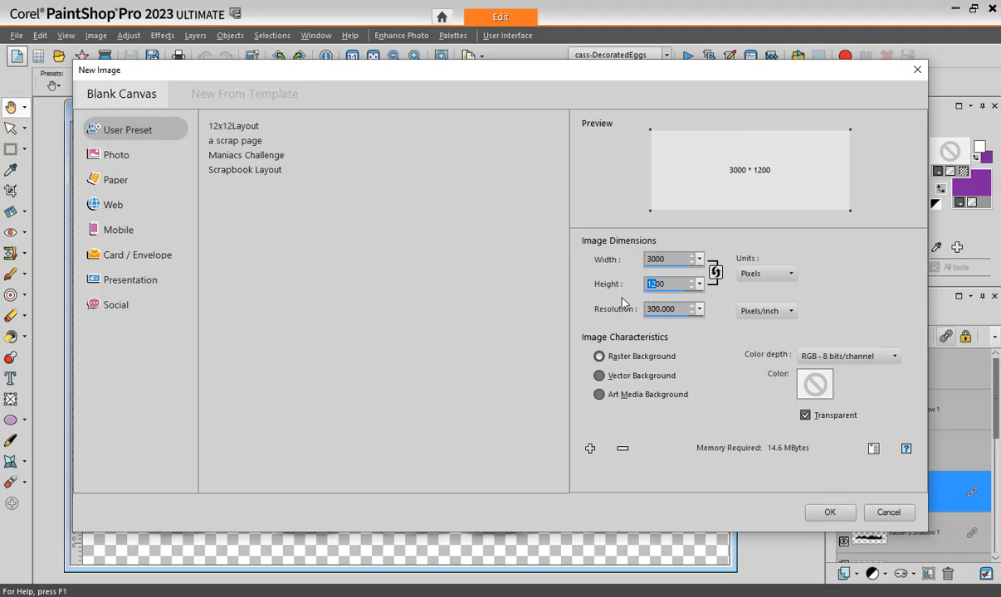
{"action": "type", "text": "30"}
{"action": "left_click", "coordinate": [828, 512]}
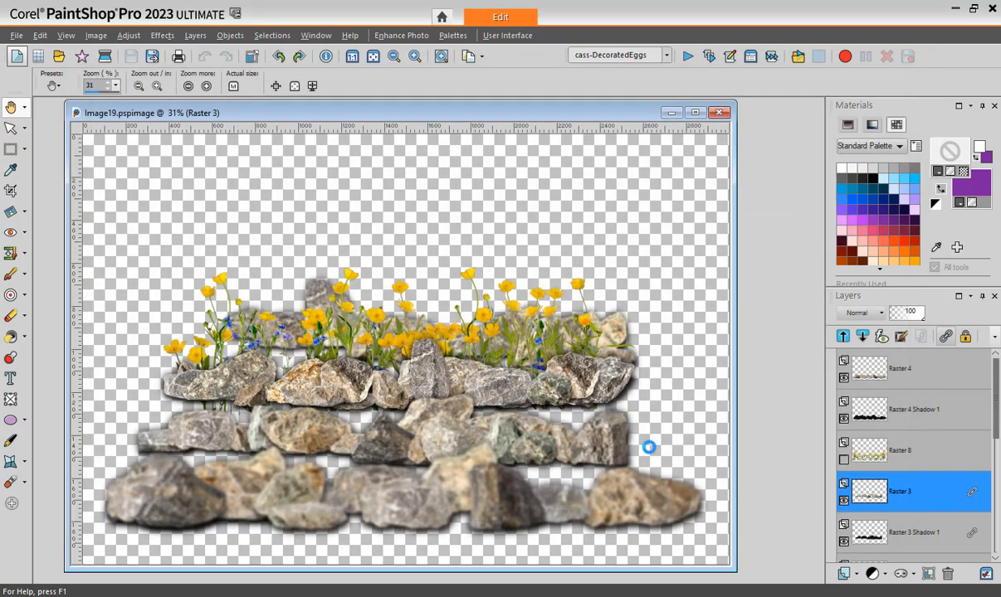
- Paint a row of rocks across the middle of the canvas with the 2023-Rocks picture tube at scale 100
{"action": "left_click", "coordinate": [13, 358]}
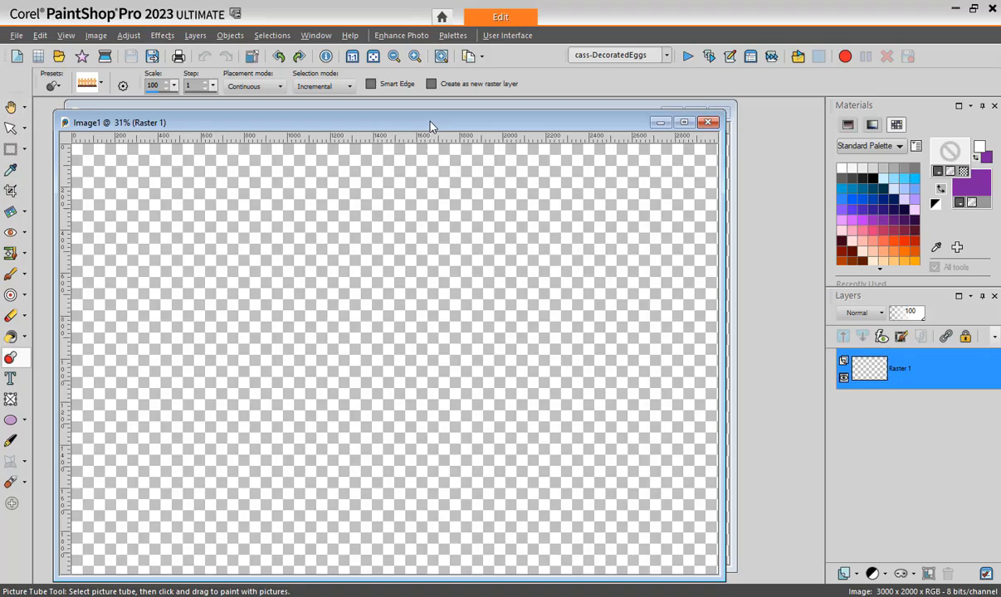
{"action": "left_click", "coordinate": [100, 85]}
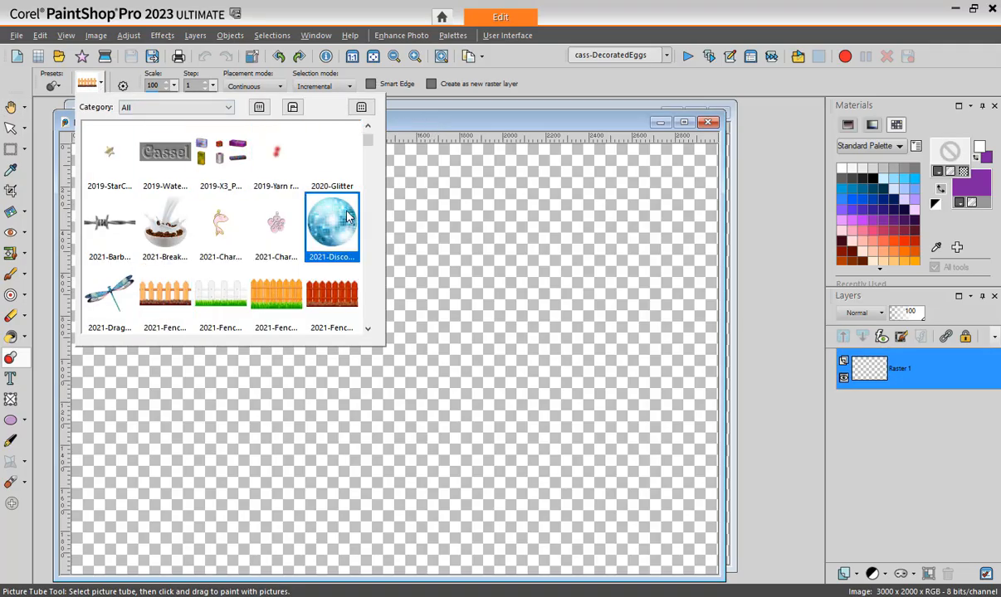
{"action": "left_click_drag", "start_coordinate": [368, 141], "coordinate": [368, 142]}
{"action": "scroll", "coordinate": [370, 158], "scroll_direction": "down", "scroll_amount": 10}
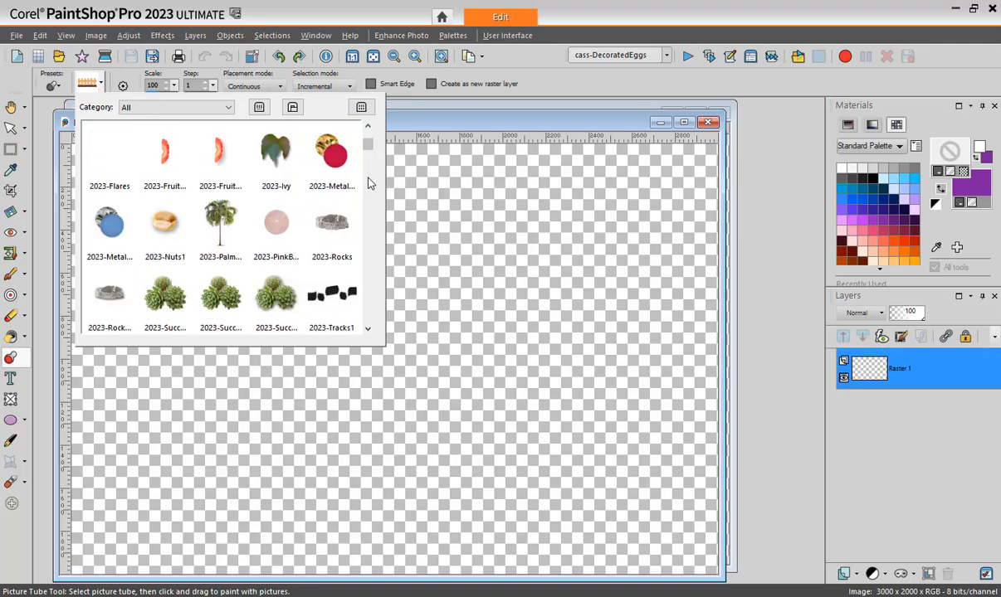
{"action": "left_click", "coordinate": [332, 236]}
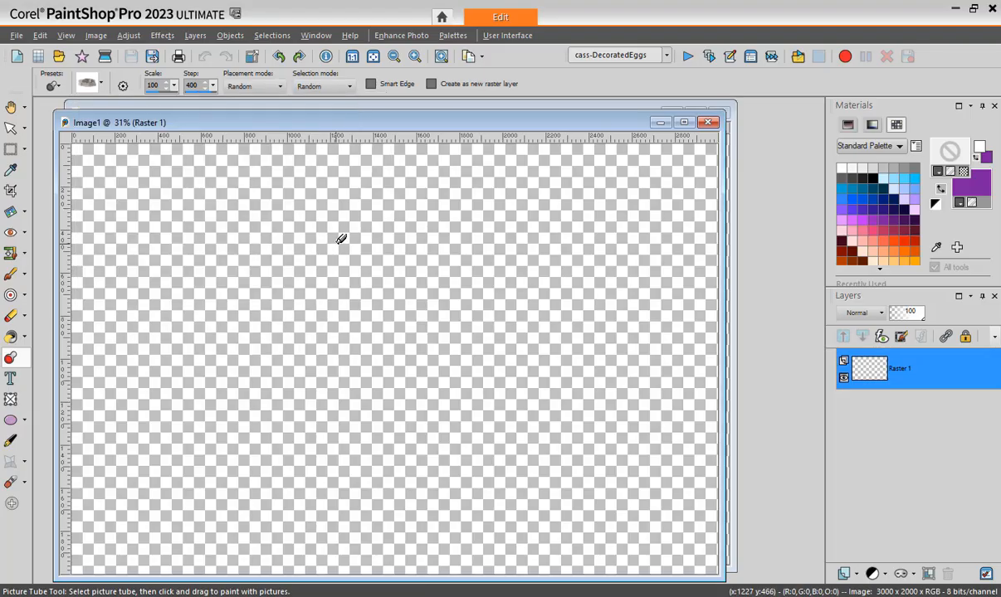
{"action": "left_click", "coordinate": [151, 346]}
{"action": "mouse_move", "coordinate": [153, 349]}
{"action": "left_mouse_down"}
{"action": "mouse_move", "coordinate": [597, 340]}
{"action": "mouse_move", "coordinate": [645, 324]}
{"action": "left_mouse_up"}
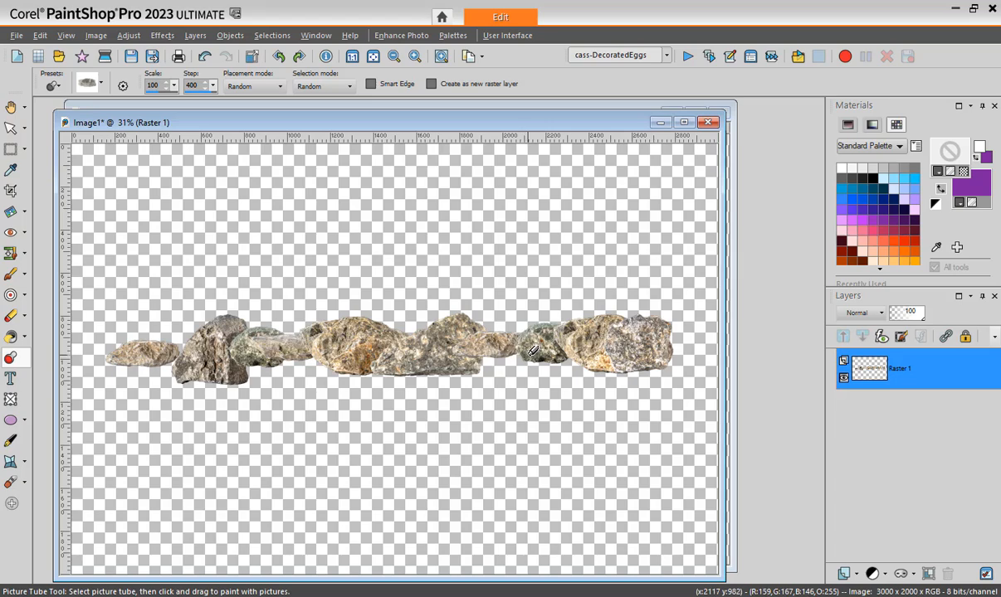
- Add a raster layer and paint a second row of rocks at scale 120 just below the first
{"action": "left_click", "coordinate": [856, 577]}
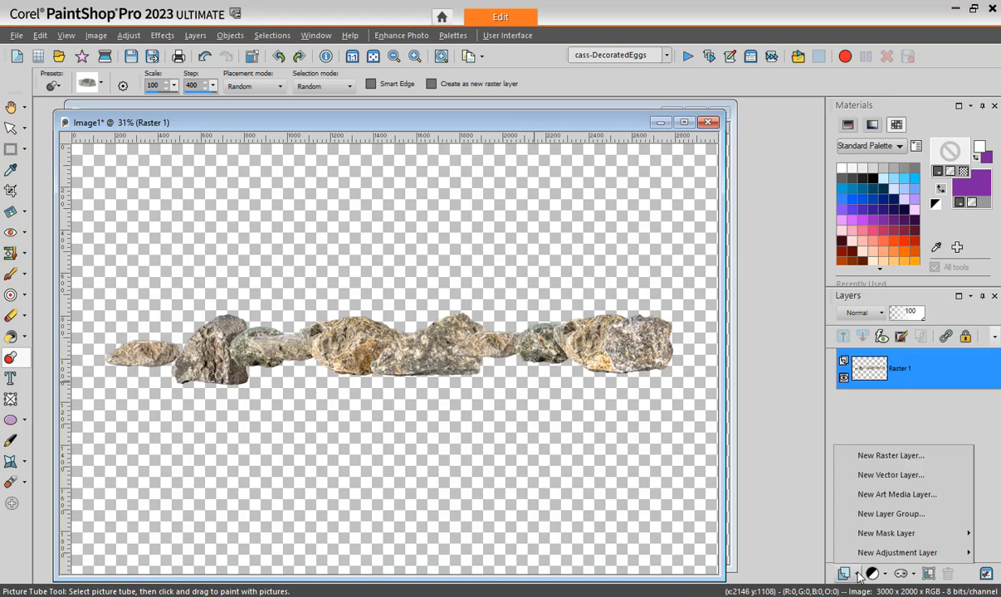
{"action": "left_click", "coordinate": [864, 457]}
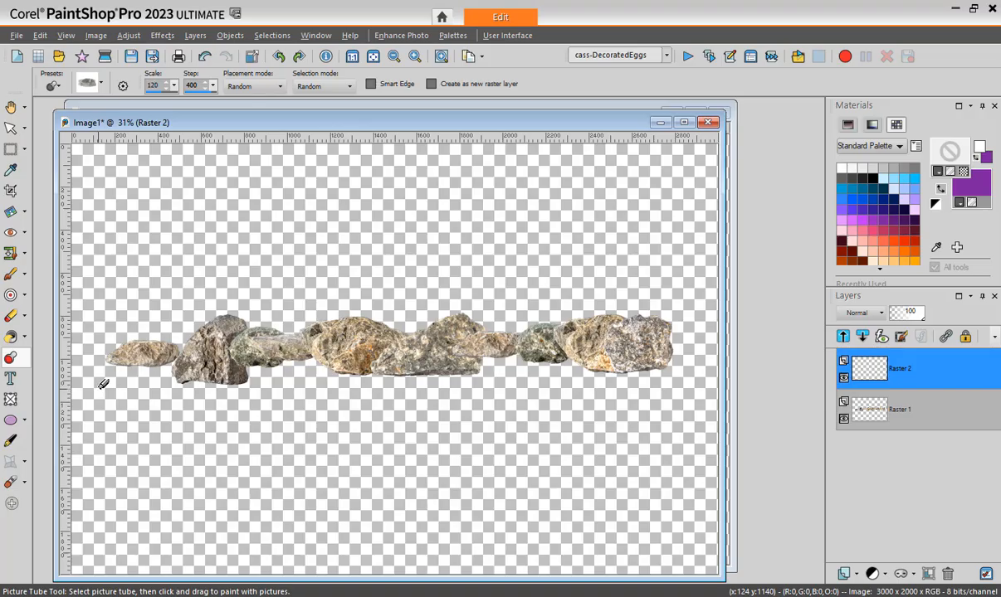
{"action": "mouse_move", "coordinate": [98, 371]}
{"action": "left_mouse_down"}
{"action": "mouse_move", "coordinate": [129, 366]}
{"action": "mouse_move", "coordinate": [304, 396]}
{"action": "mouse_move", "coordinate": [677, 377]}
{"action": "mouse_move", "coordinate": [726, 389]}
{"action": "left_mouse_up"}
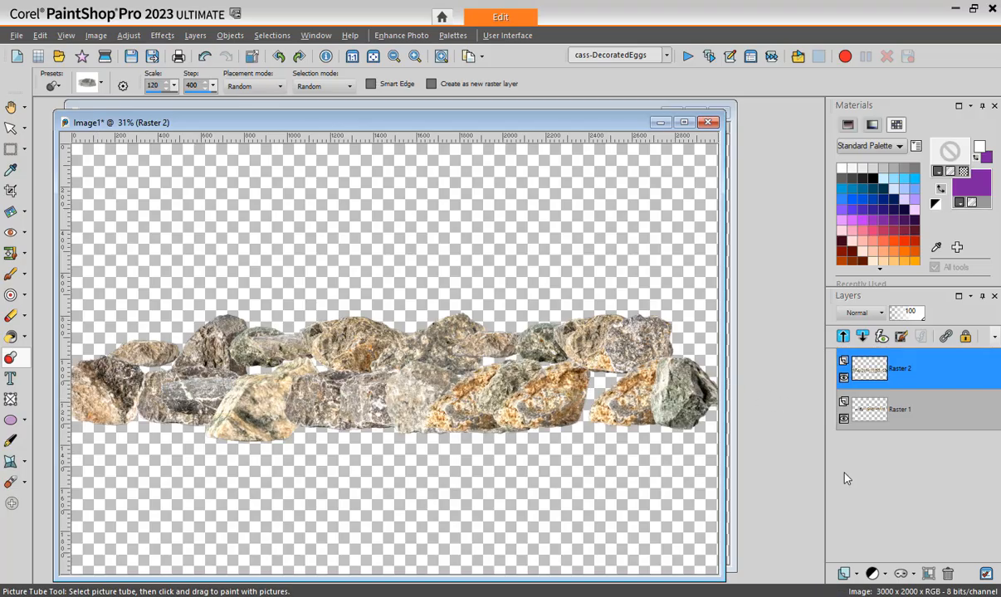
- Add another raster layer and paint a third row of rocks at scale 140 in front of the second
{"action": "left_click", "coordinate": [855, 574]}
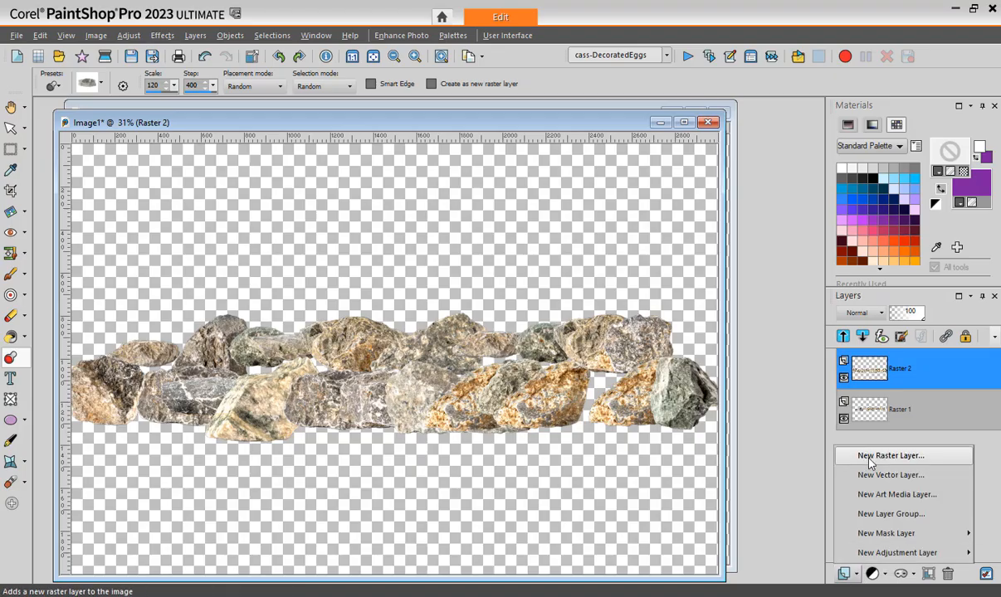
{"action": "left_click", "coordinate": [868, 455]}
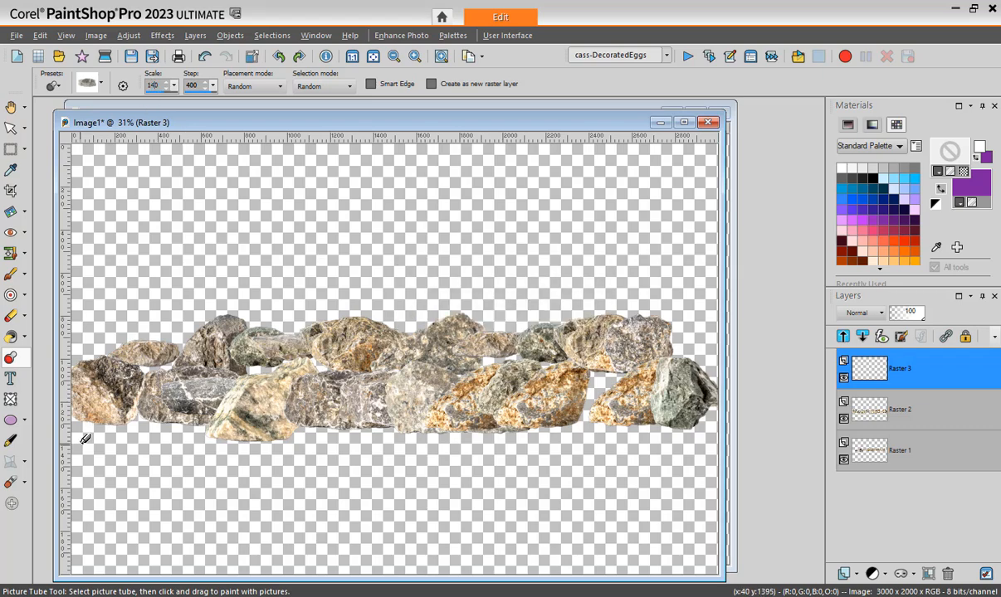
{"action": "mouse_move", "coordinate": [84, 439]}
{"action": "left_mouse_down"}
{"action": "mouse_move", "coordinate": [136, 412]}
{"action": "mouse_move", "coordinate": [245, 419]}
{"action": "mouse_move", "coordinate": [332, 444]}
{"action": "mouse_move", "coordinate": [664, 423]}
{"action": "mouse_move", "coordinate": [734, 438]}
{"action": "left_mouse_up"}
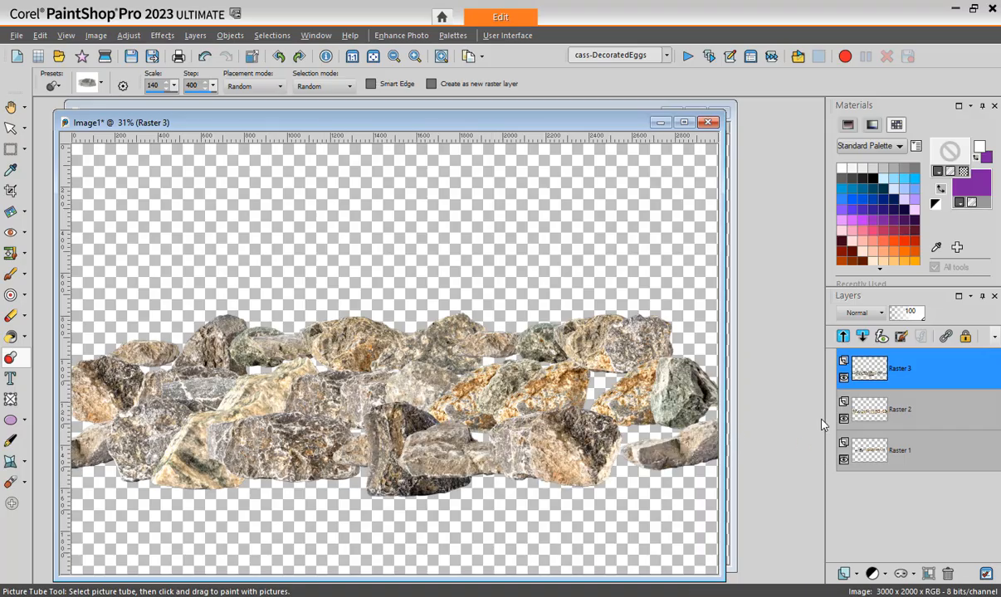
- Add a new raster layer and move it beneath all the other layers
{"action": "left_click", "coordinate": [855, 574]}
{"action": "left_click", "coordinate": [850, 575]}
{"action": "left_click", "coordinate": [850, 575]}
{"action": "left_click", "coordinate": [871, 457]}
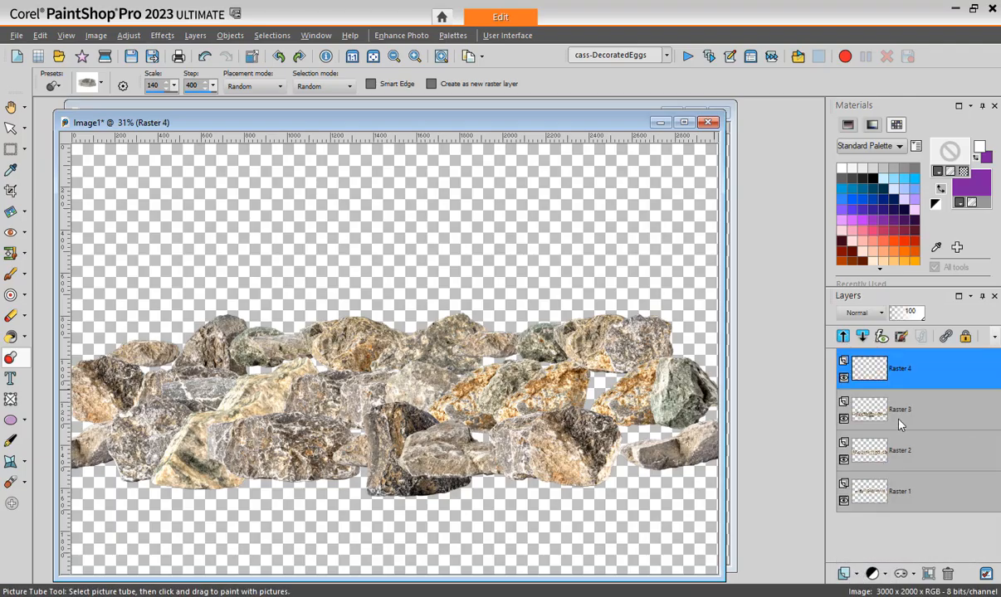
{"action": "left_click_drag", "start_coordinate": [905, 376], "coordinate": [902, 498]}
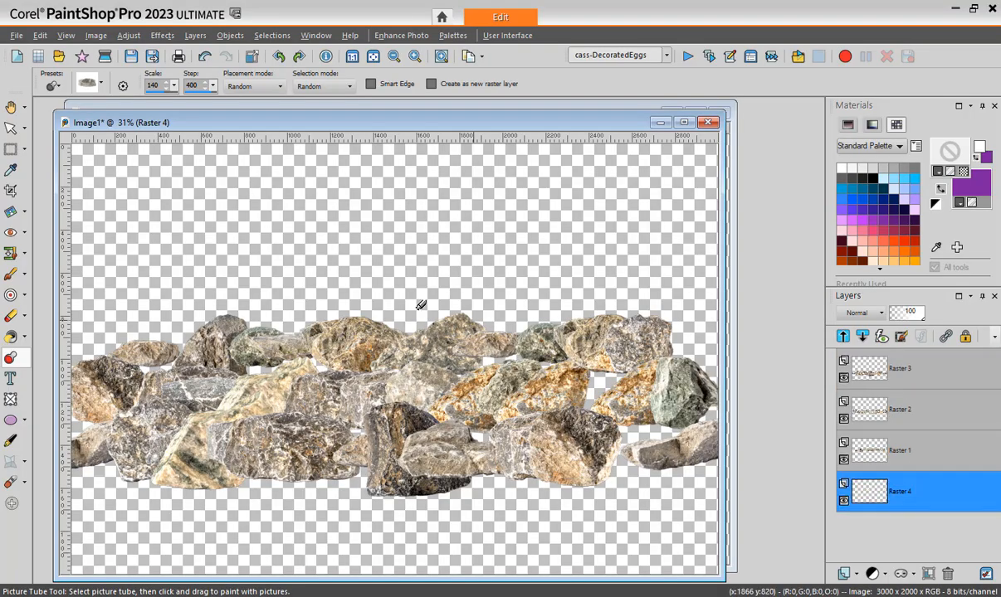
{"action": "double_click", "coordinate": [152, 86]}
{"action": "type", "text": "800"}
{"action": "left_click_drag", "start_coordinate": [205, 319], "coordinate": [419, 311]}
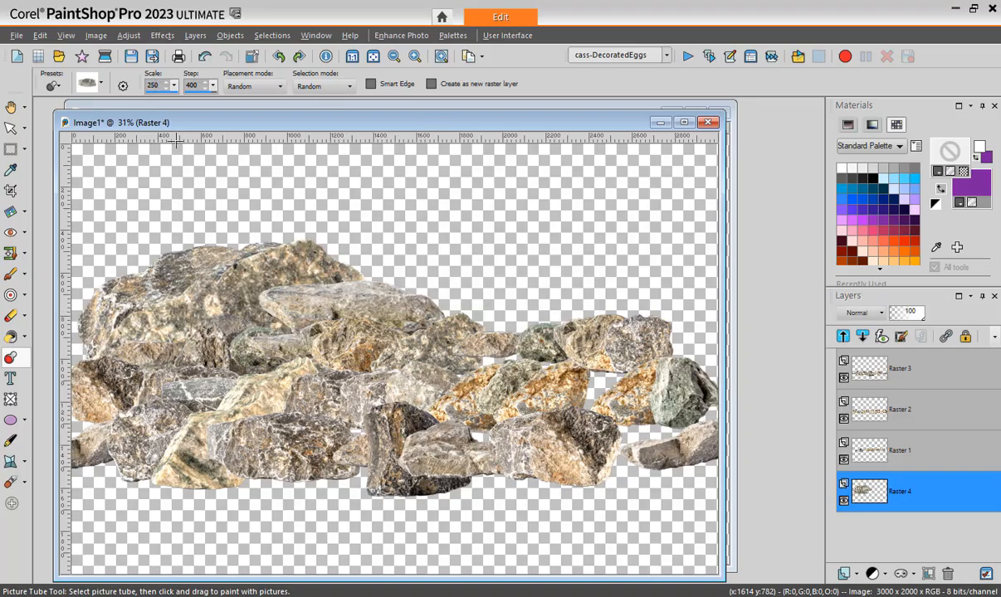
{"action": "key", "text": "ctrl+z"}
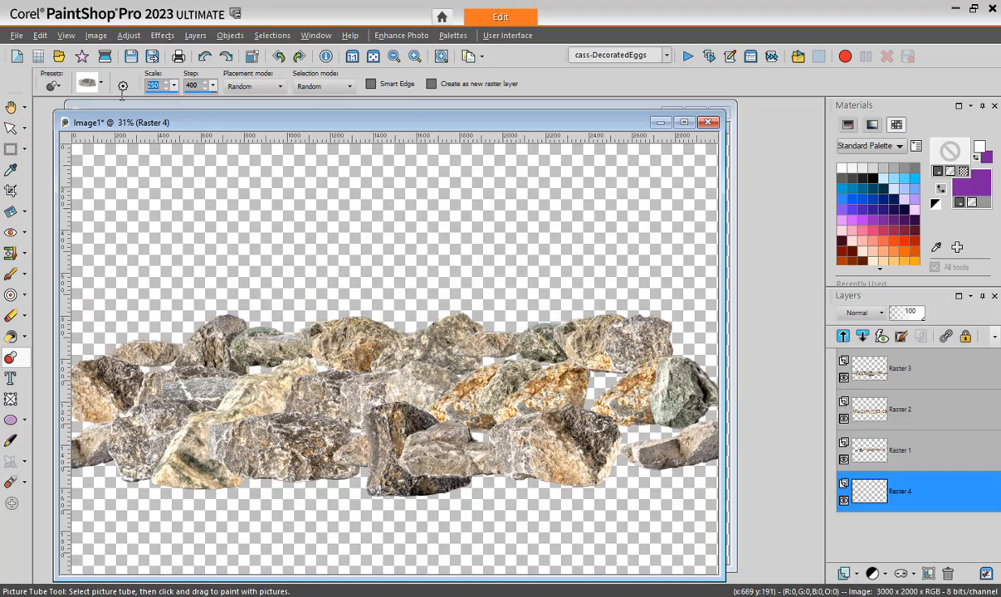
- Set the picture tube scale to 80 and paint a row of rocks behind the others on the lowest layer
{"action": "type", "text": "80"}
{"action": "mouse_move", "coordinate": [152, 306]}
{"action": "left_mouse_down"}
{"action": "mouse_move", "coordinate": [236, 316]}
{"action": "mouse_move", "coordinate": [688, 312]}
{"action": "left_mouse_up"}
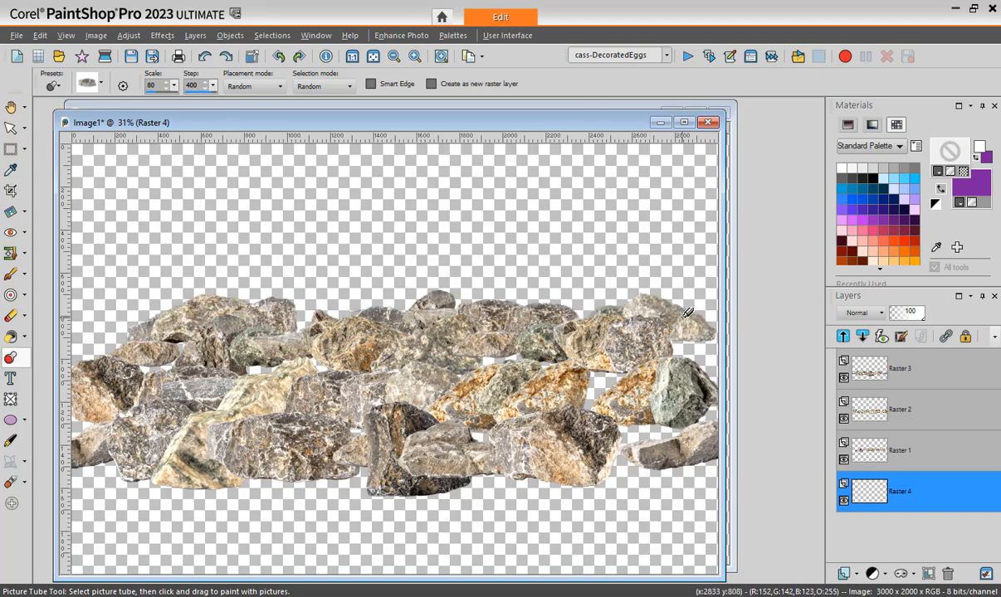
- Add a raster layer at the bottom of the stack and paint the farthest row of rocks at scale 60
{"action": "left_click", "coordinate": [858, 572]}
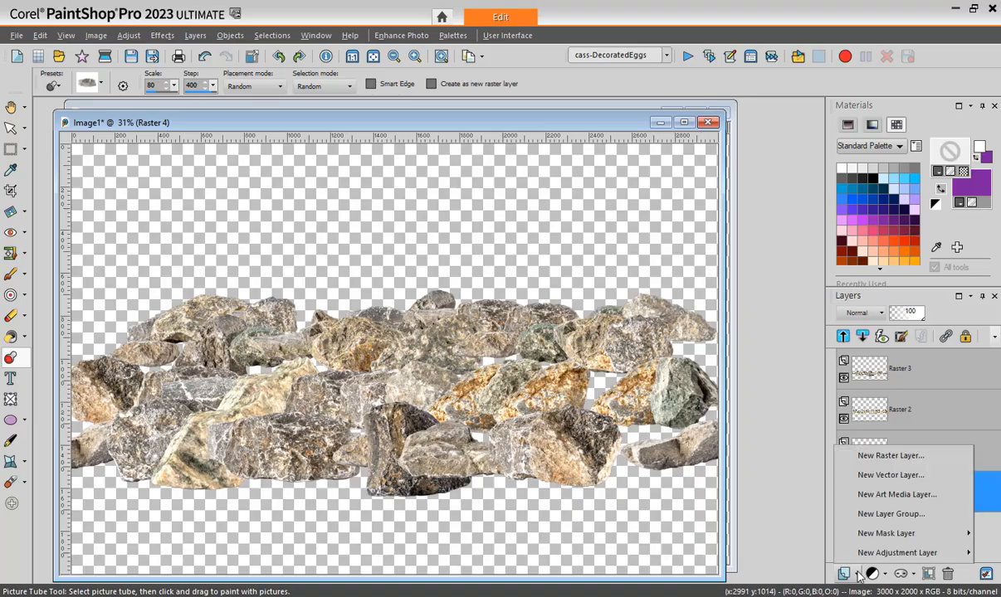
{"action": "left_click", "coordinate": [869, 457]}
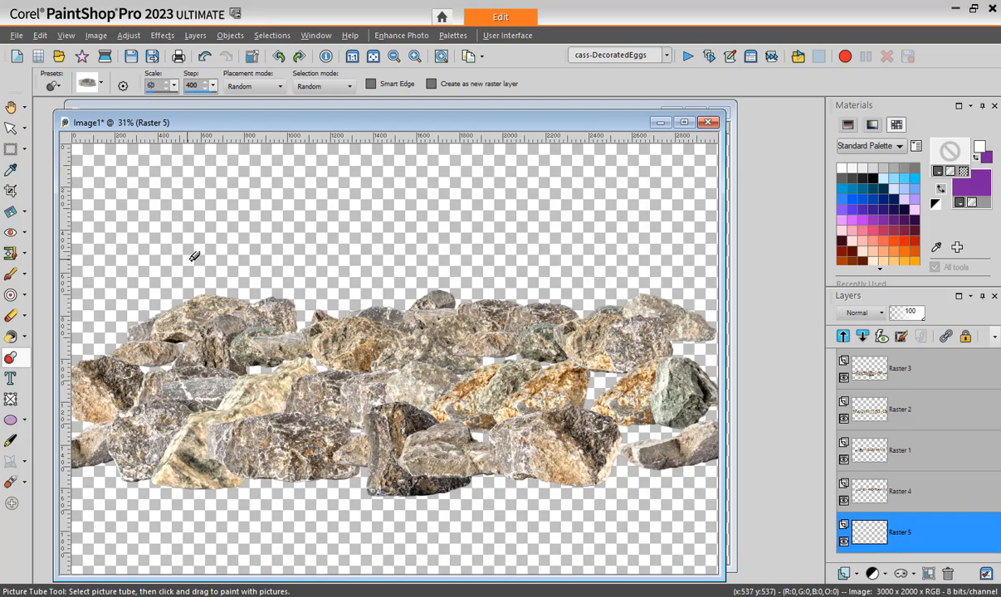
{"action": "mouse_move", "coordinate": [156, 308]}
{"action": "left_mouse_down"}
{"action": "mouse_move", "coordinate": [278, 294]}
{"action": "mouse_move", "coordinate": [553, 301]}
{"action": "mouse_move", "coordinate": [609, 289]}
{"action": "mouse_move", "coordinate": [668, 288]}
{"action": "mouse_move", "coordinate": [700, 308]}
{"action": "left_mouse_up"}
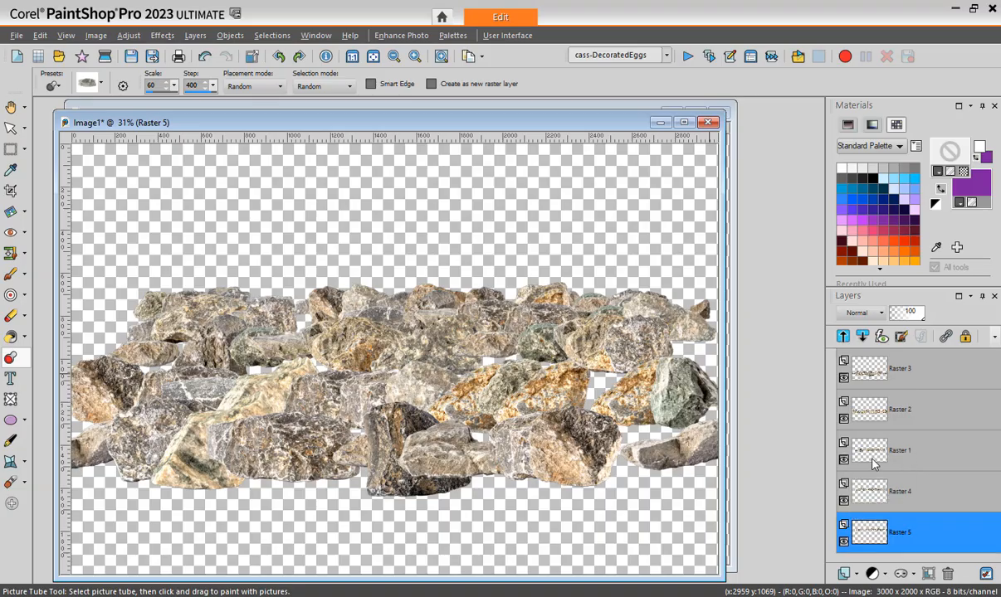
- Apply a Gaussian Blur with radius 2.00 to the second row of rocks from the front, on Raster 2
{"action": "mouse_move", "coordinate": [884, 468]}
{"action": "left_click", "coordinate": [868, 417]}
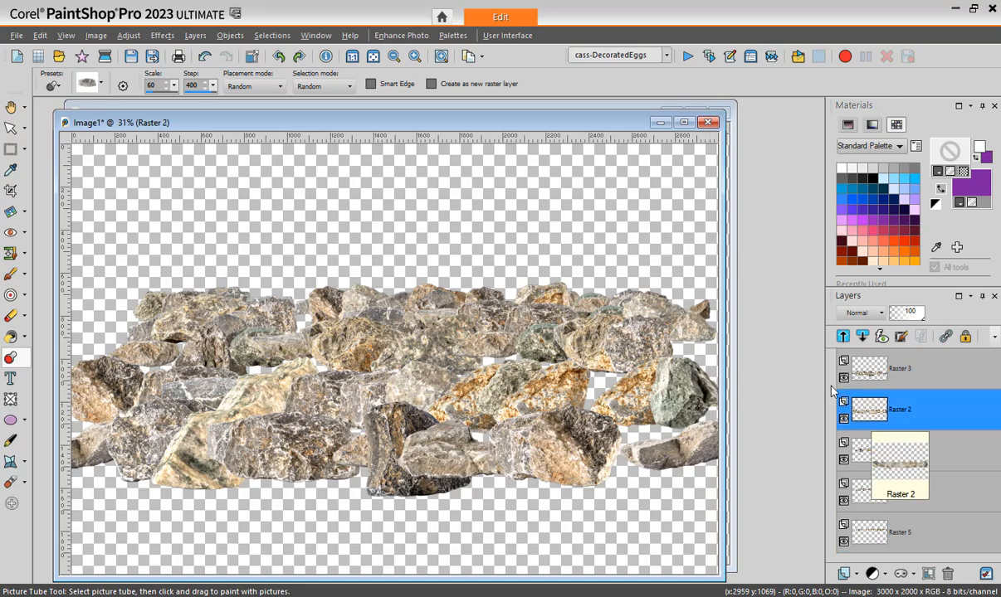
{"action": "left_click", "coordinate": [129, 35]}
{"action": "mouse_move", "coordinate": [181, 301]}
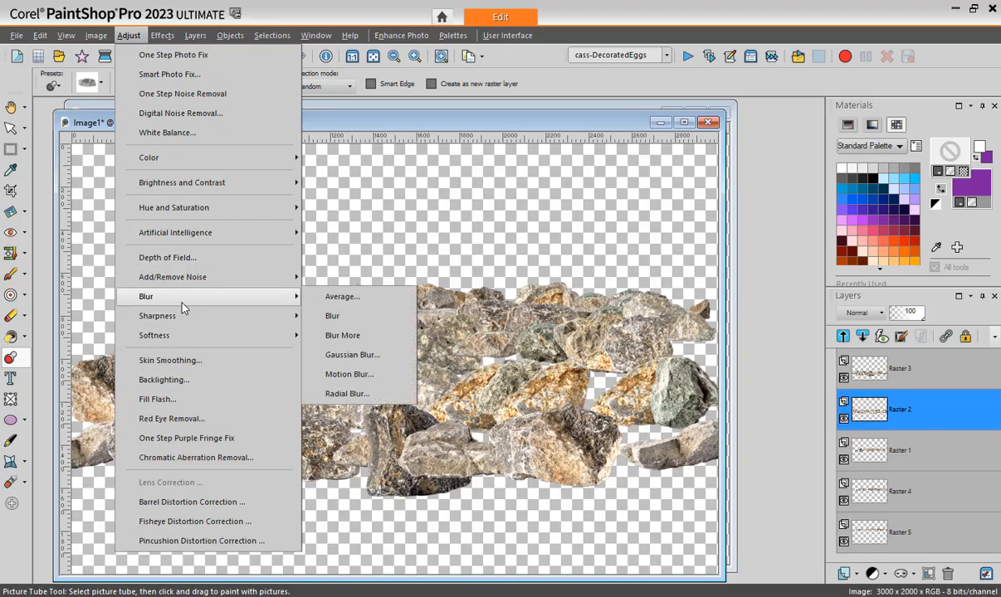
{"action": "left_click", "coordinate": [349, 355]}
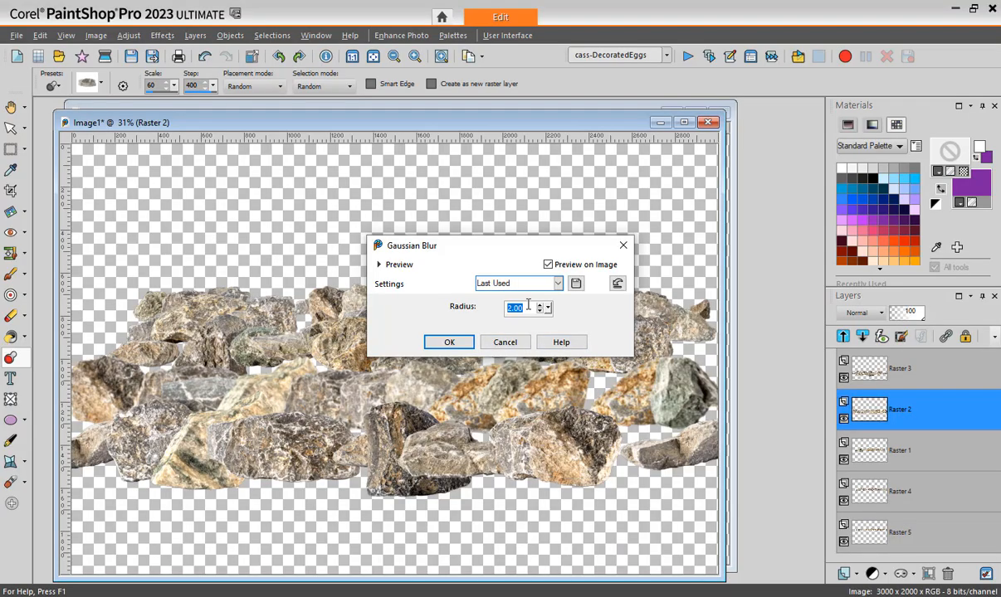
{"action": "left_click_drag", "start_coordinate": [525, 254], "coordinate": [699, 246]}
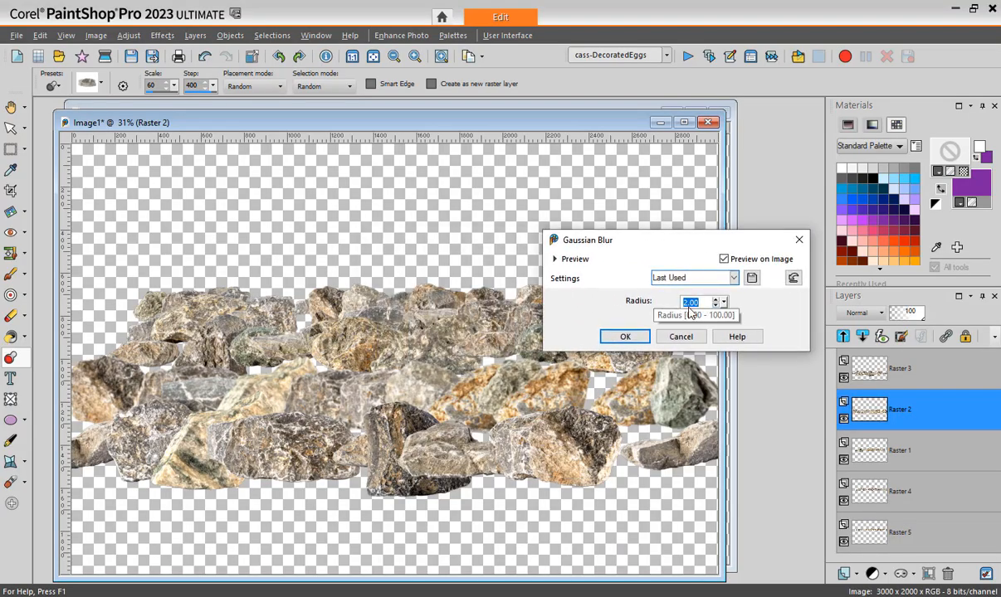
{"action": "left_click", "coordinate": [633, 342]}
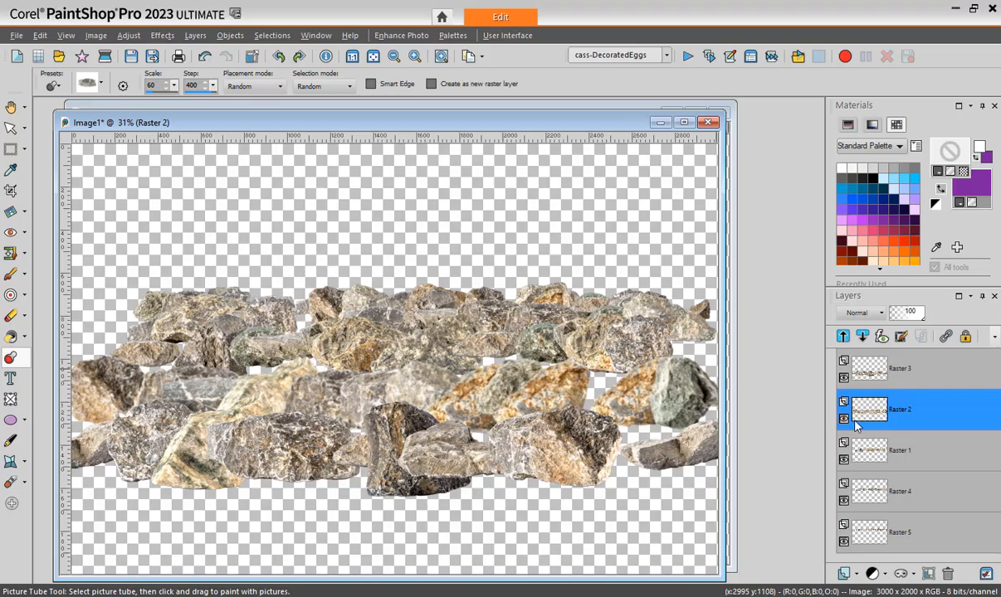
- Apply a Gaussian Blur with radius 4.00 to the front row of rocks on Raster 3
{"action": "mouse_move", "coordinate": [869, 374]}
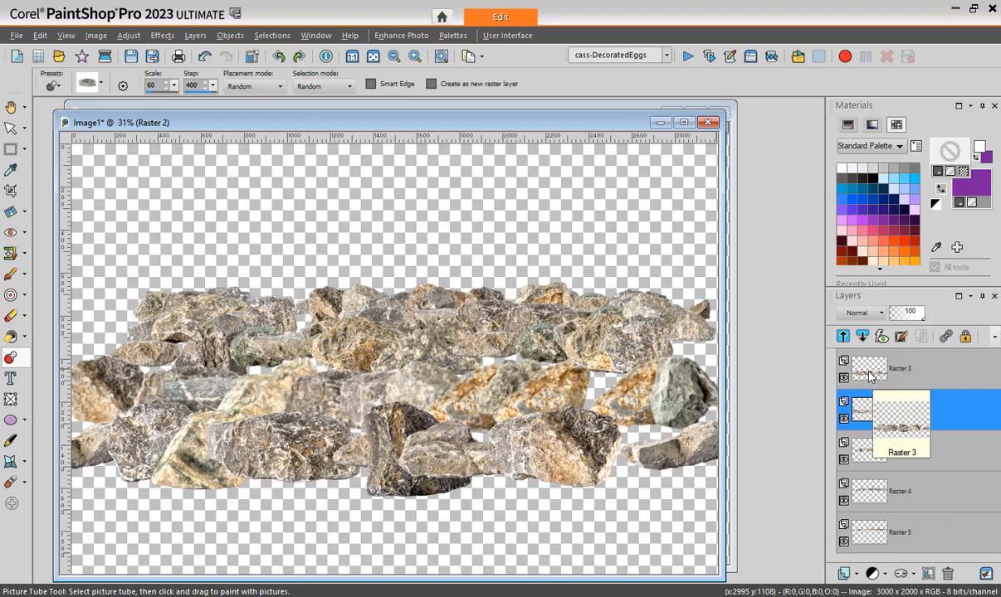
{"action": "left_click", "coordinate": [868, 374]}
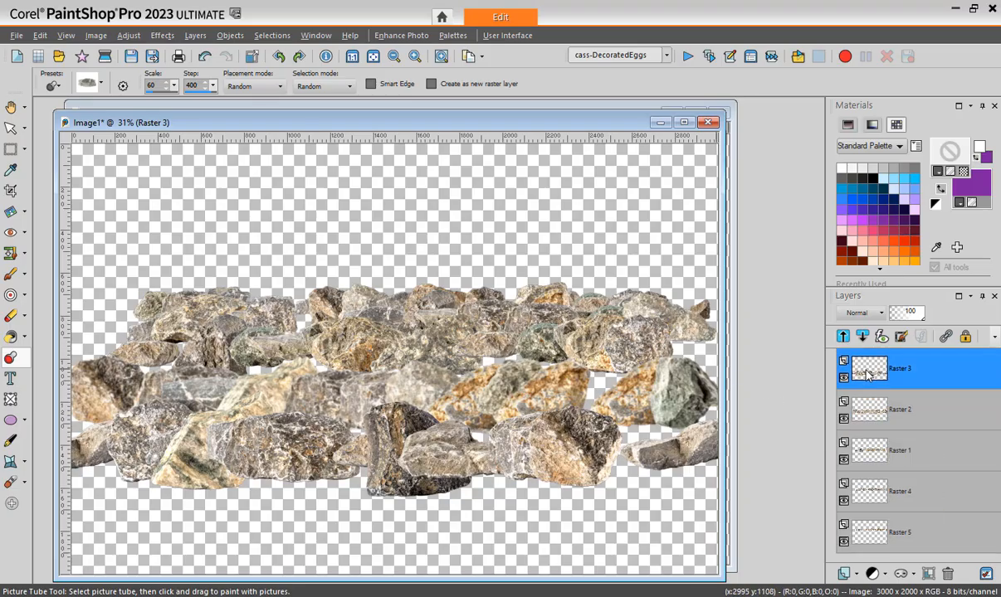
{"action": "left_click", "coordinate": [129, 35]}
{"action": "mouse_move", "coordinate": [162, 300]}
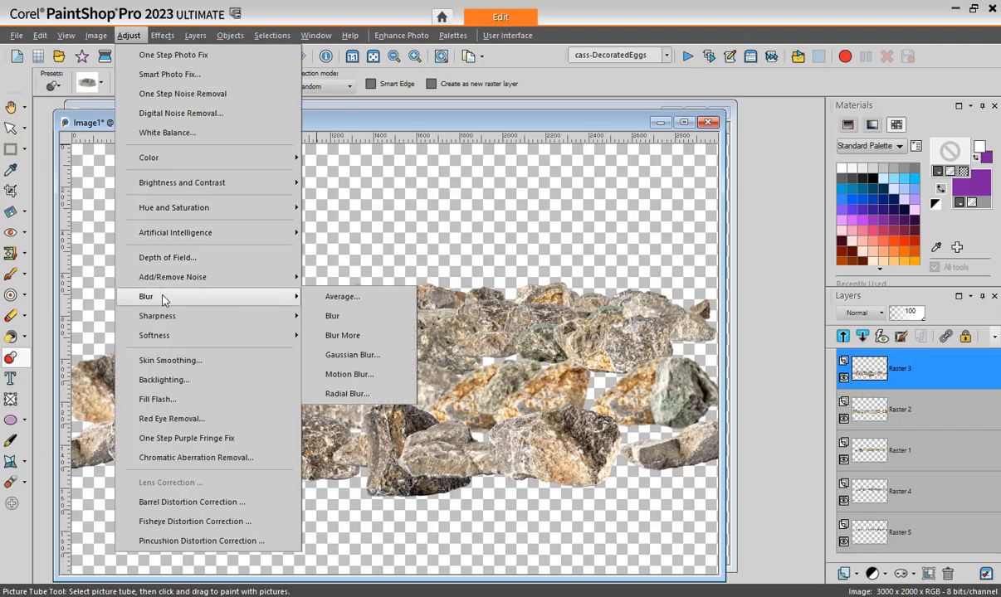
{"action": "left_click", "coordinate": [336, 355]}
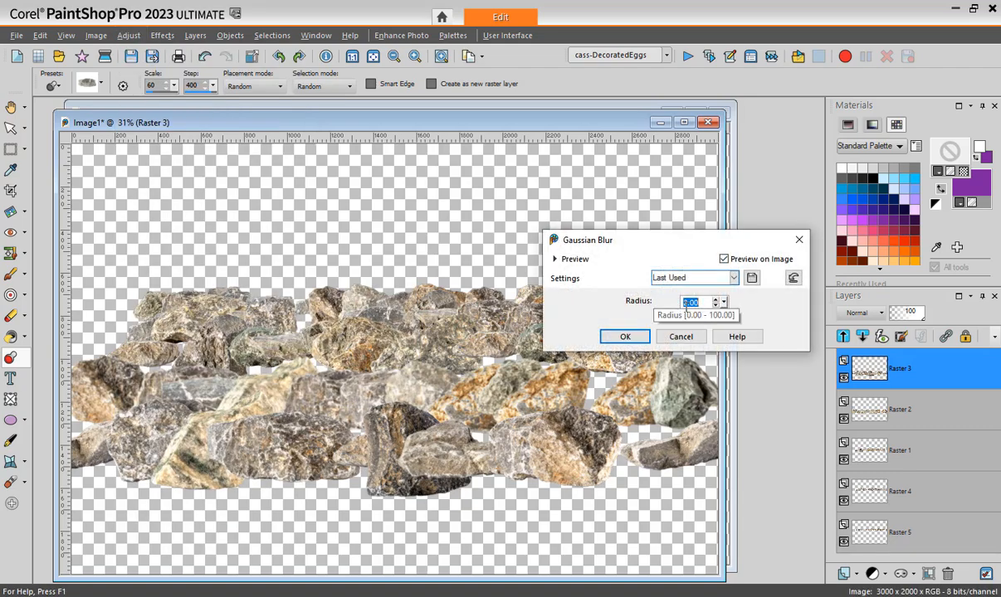
{"action": "left_click", "coordinate": [684, 304]}
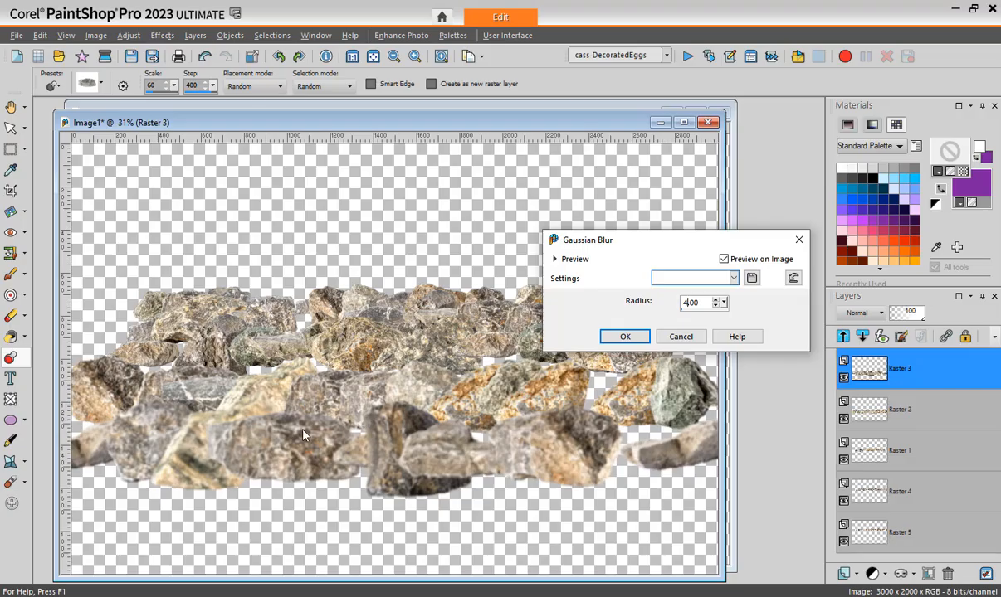
{"action": "left_click", "coordinate": [613, 335]}
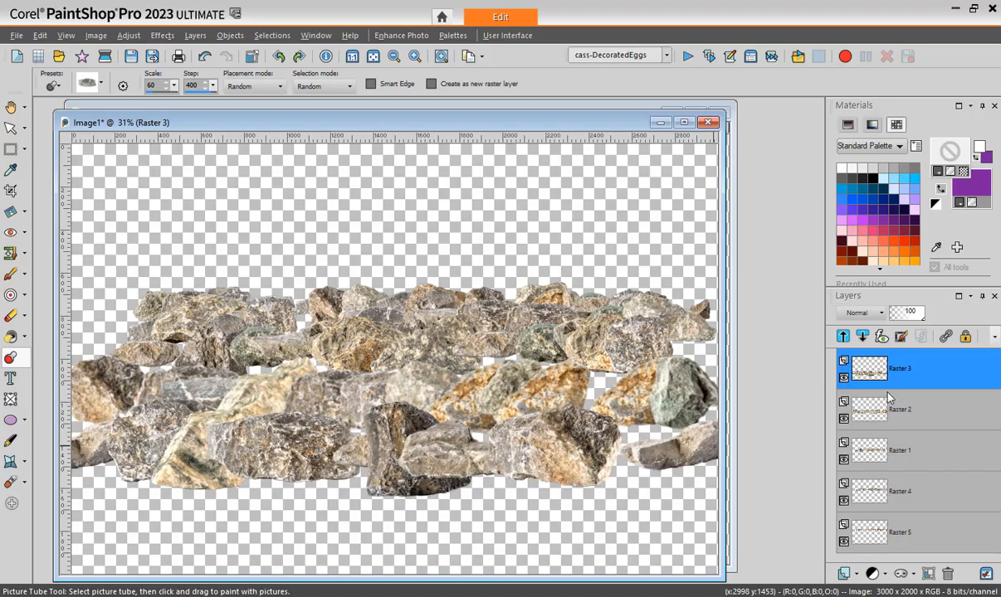
- Apply a Gaussian Blur with radius 6.00 to the front row of rocks on Raster 3
{"action": "left_click", "coordinate": [129, 34]}
{"action": "mouse_move", "coordinate": [191, 296]}
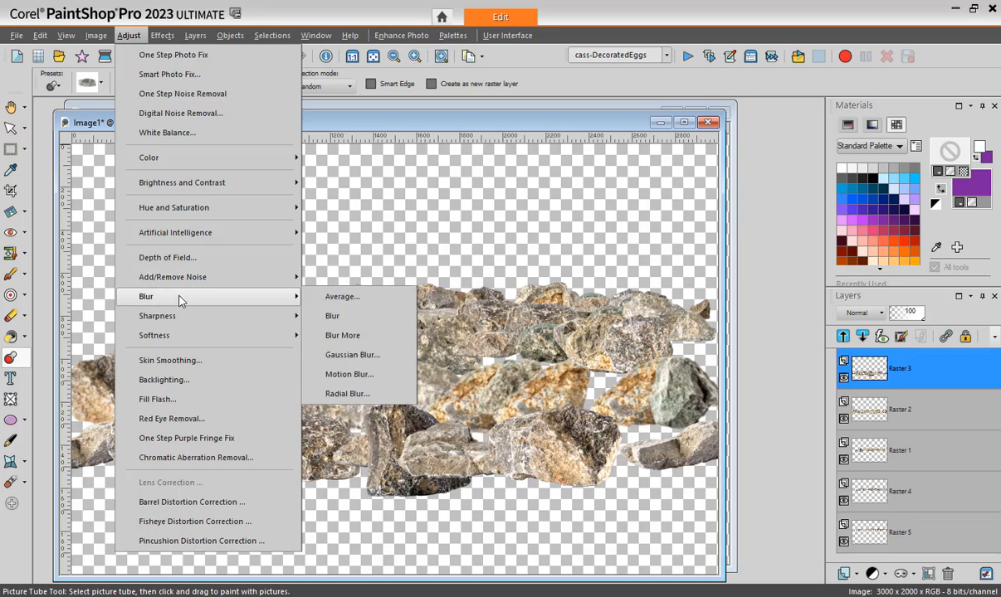
{"action": "left_click", "coordinate": [352, 355]}
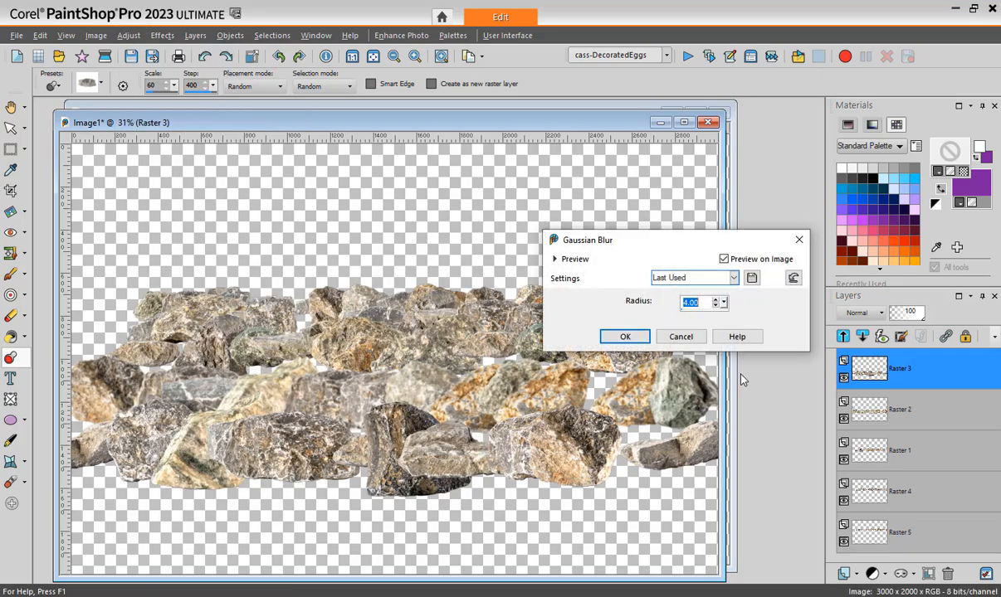
{"action": "left_click", "coordinate": [716, 301]}
{"action": "left_click", "coordinate": [715, 301]}
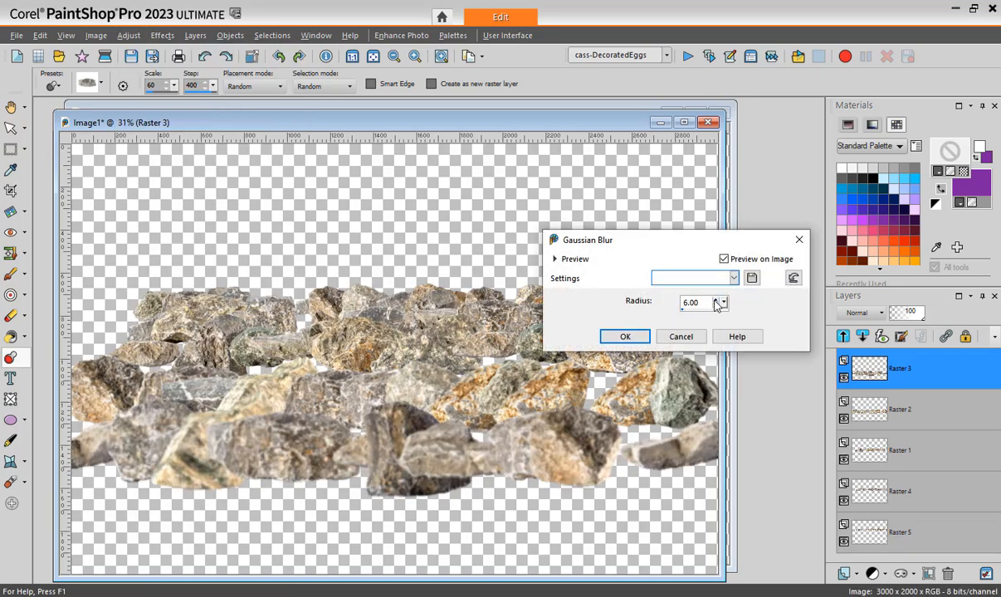
{"action": "left_click", "coordinate": [625, 338]}
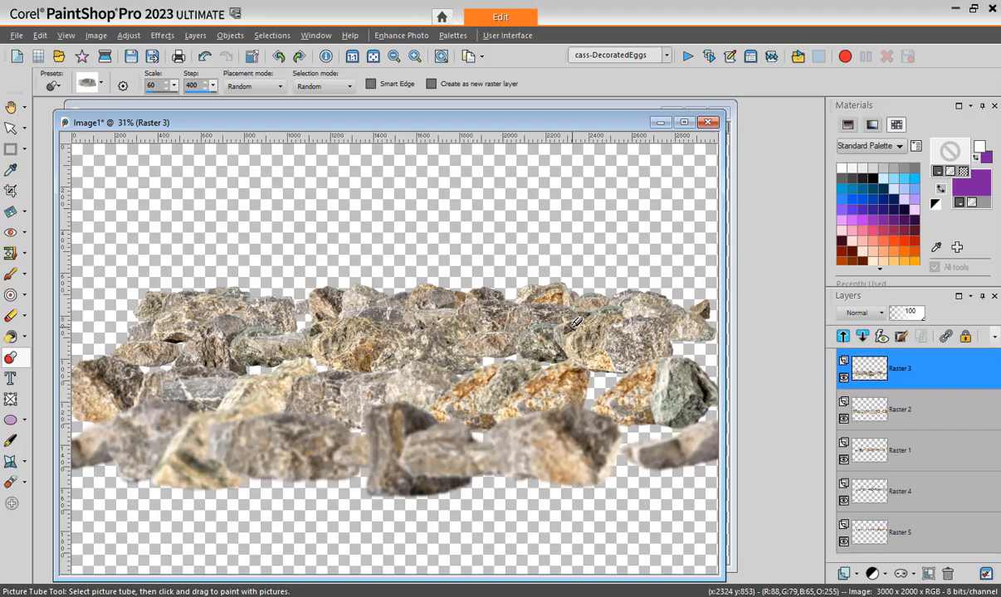
- Apply a Gaussian Blur with radius 3 to the row of rocks on Raster 4, just in front of the farthest row
{"action": "left_click", "coordinate": [867, 495]}
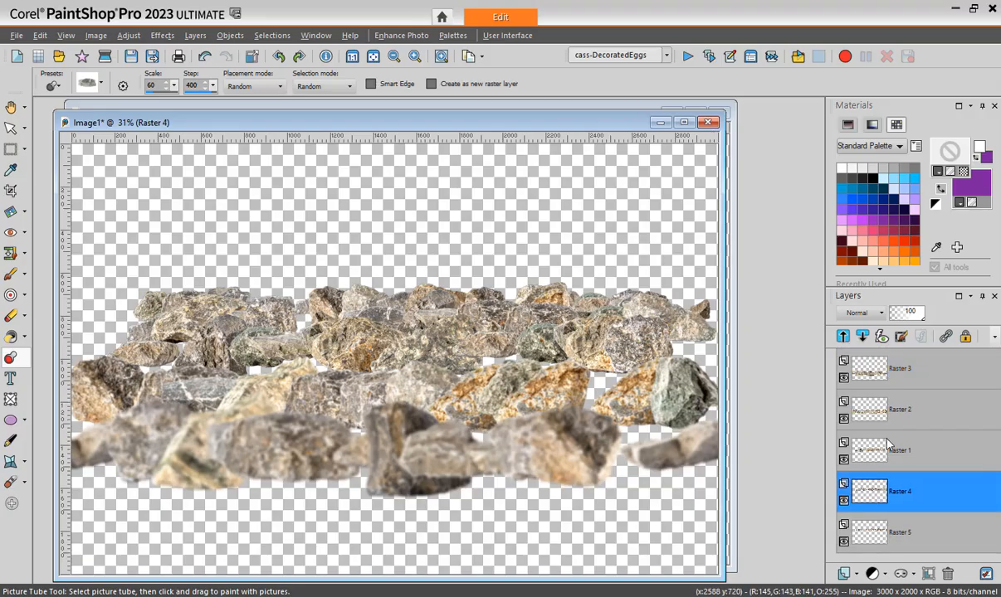
{"action": "mouse_move", "coordinate": [863, 459]}
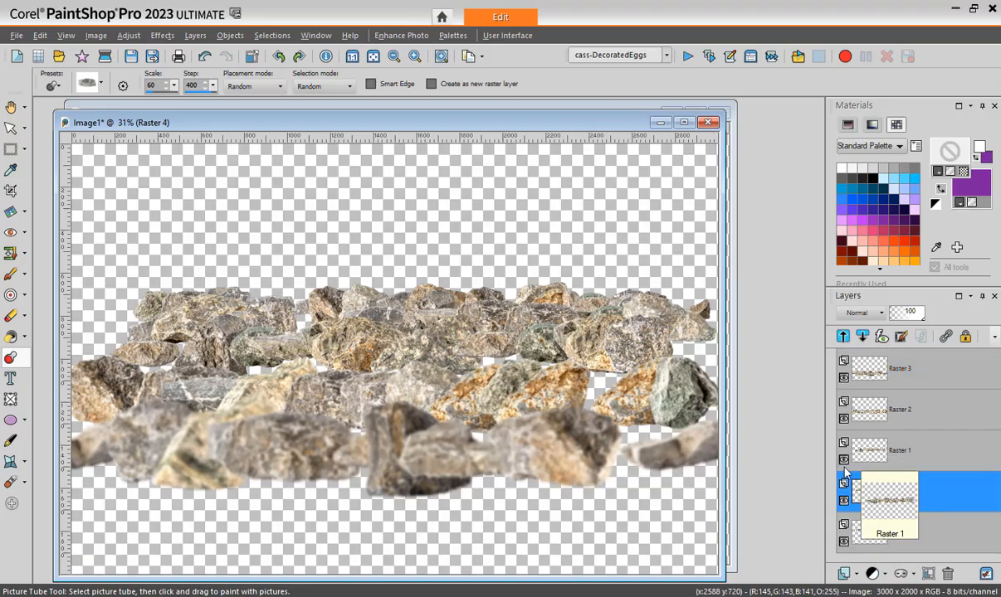
{"action": "left_click", "coordinate": [130, 39]}
{"action": "mouse_move", "coordinate": [160, 297]}
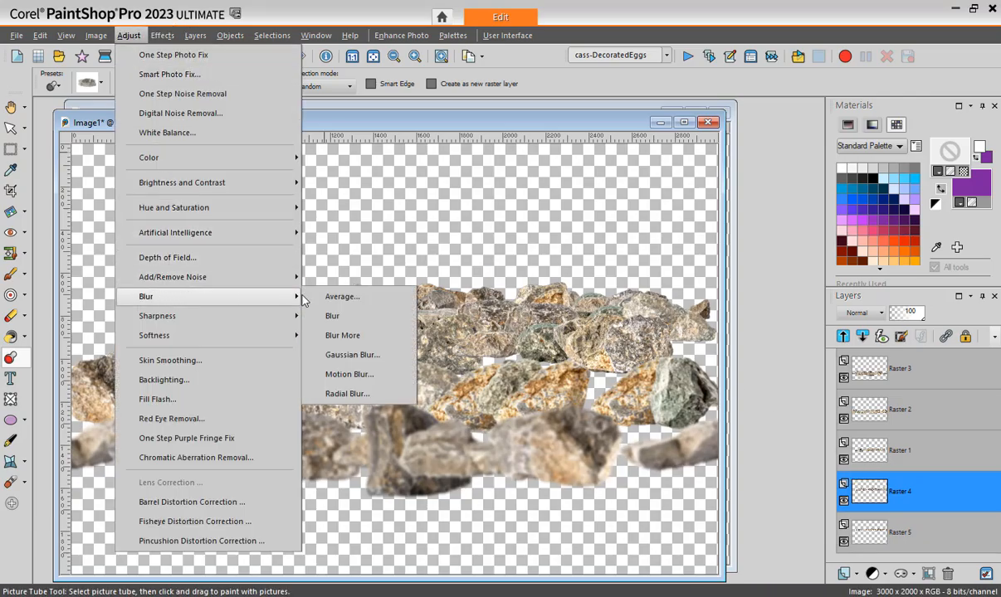
{"action": "left_click", "coordinate": [350, 354]}
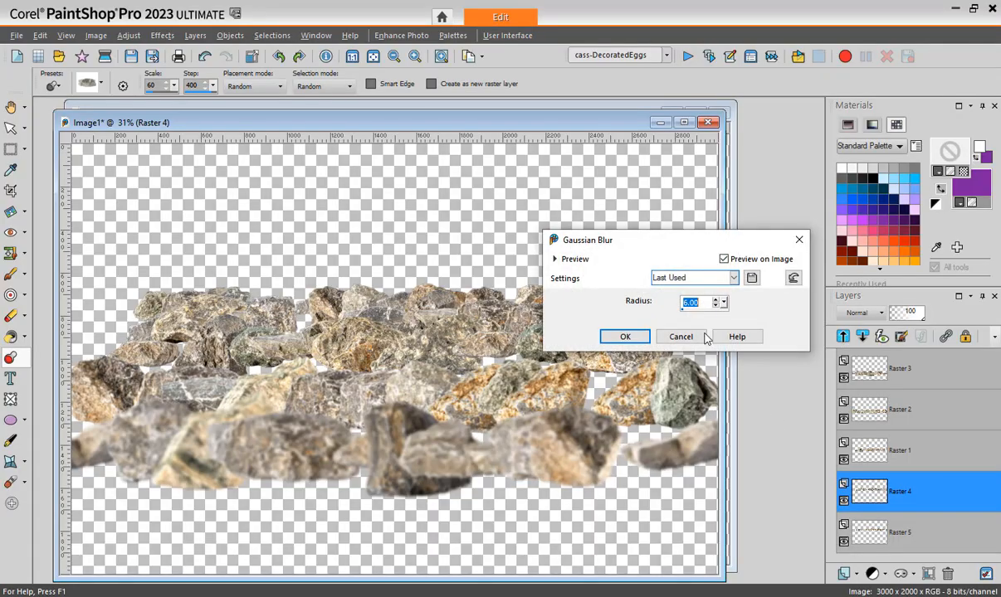
{"action": "type", "text": "3"}
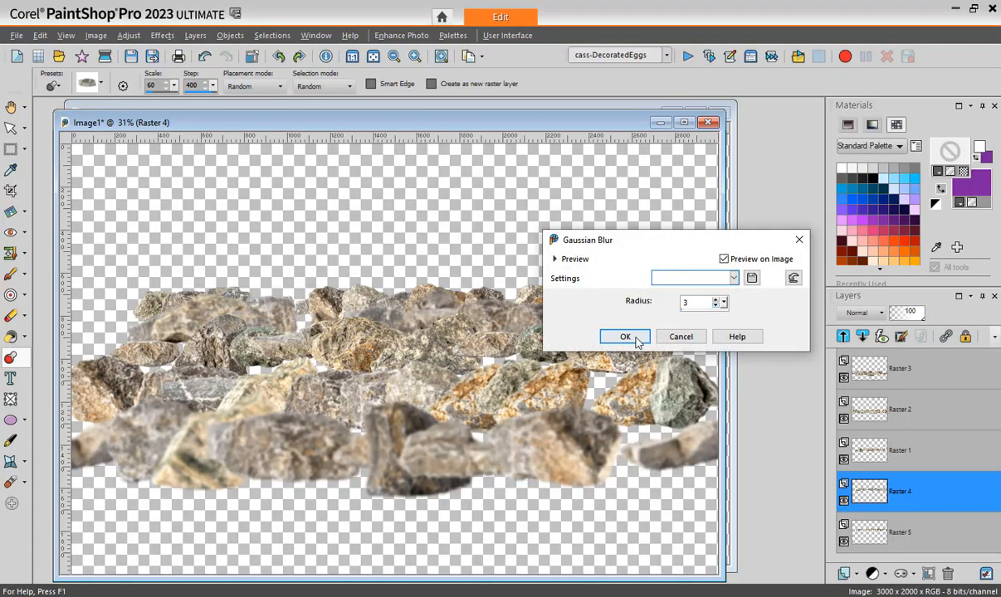
{"action": "left_click", "coordinate": [628, 337]}
- Apply a Gaussian Blur with radius 6.00 to the farthest row of rocks on Raster 5
{"action": "left_click", "coordinate": [873, 537]}
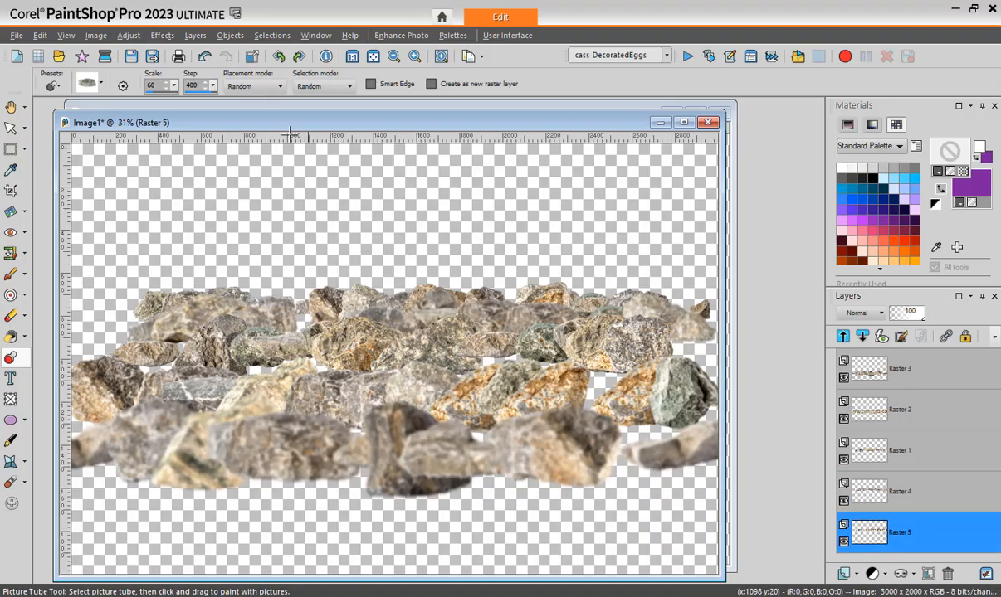
{"action": "left_click", "coordinate": [129, 35]}
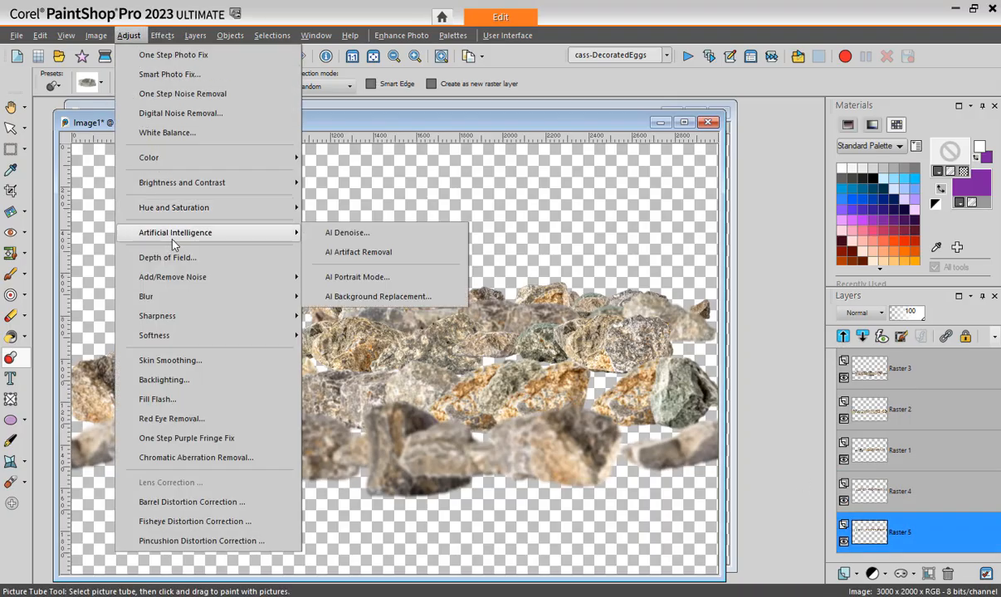
{"action": "mouse_move", "coordinate": [161, 299]}
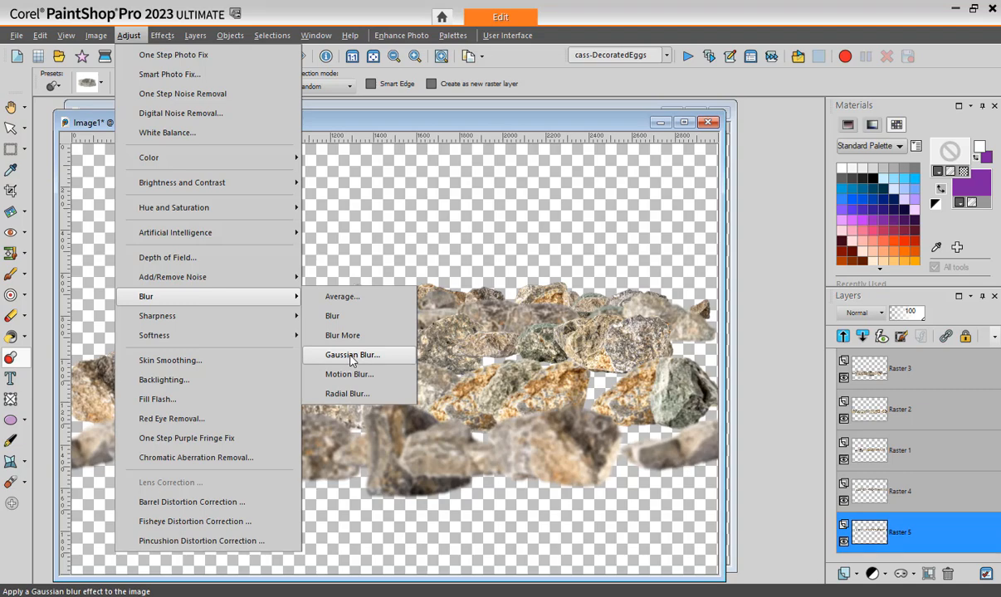
{"action": "left_click", "coordinate": [351, 357]}
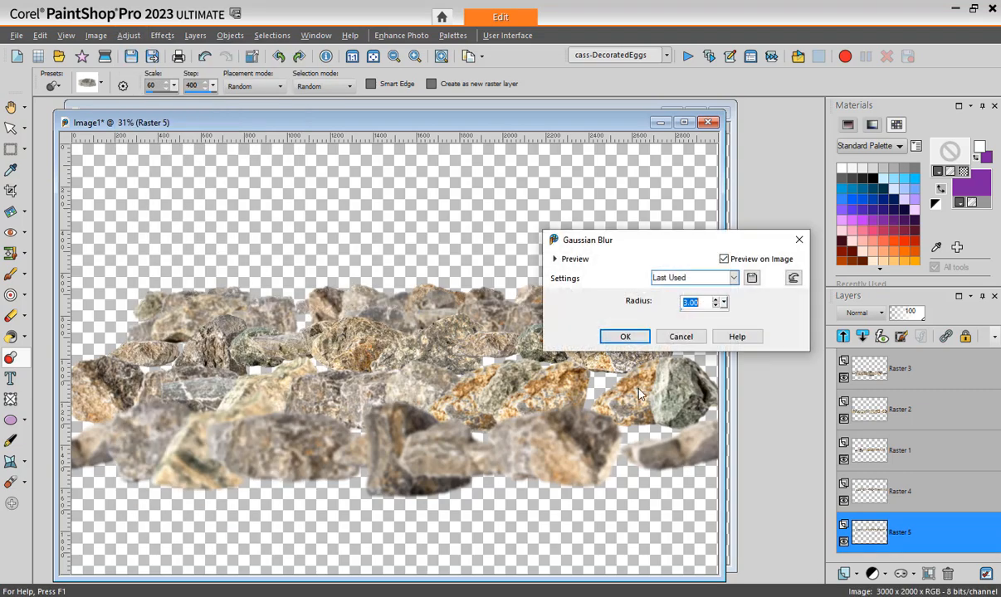
{"action": "type", "text": "6"}
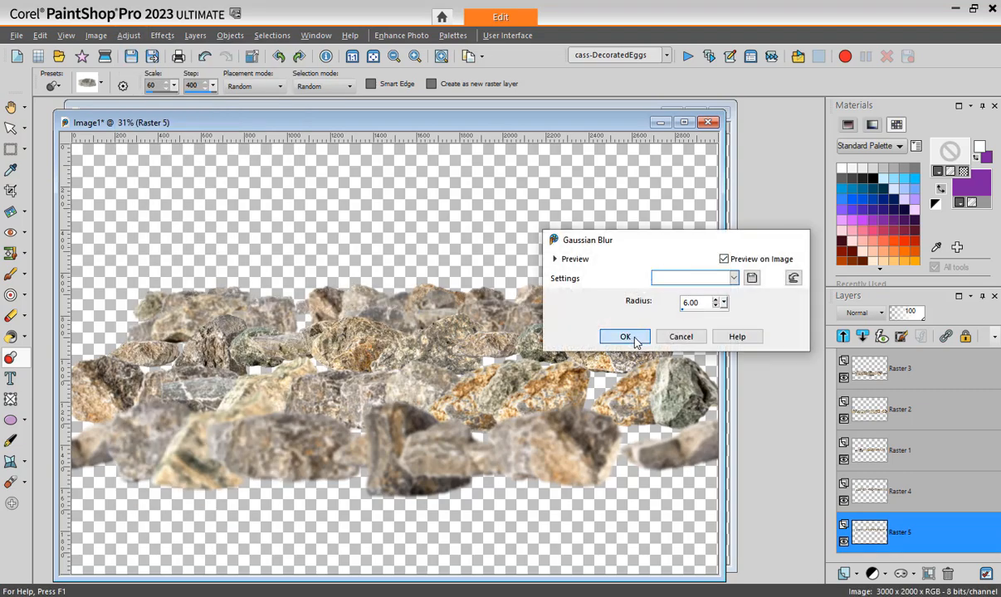
{"action": "left_click", "coordinate": [624, 338]}
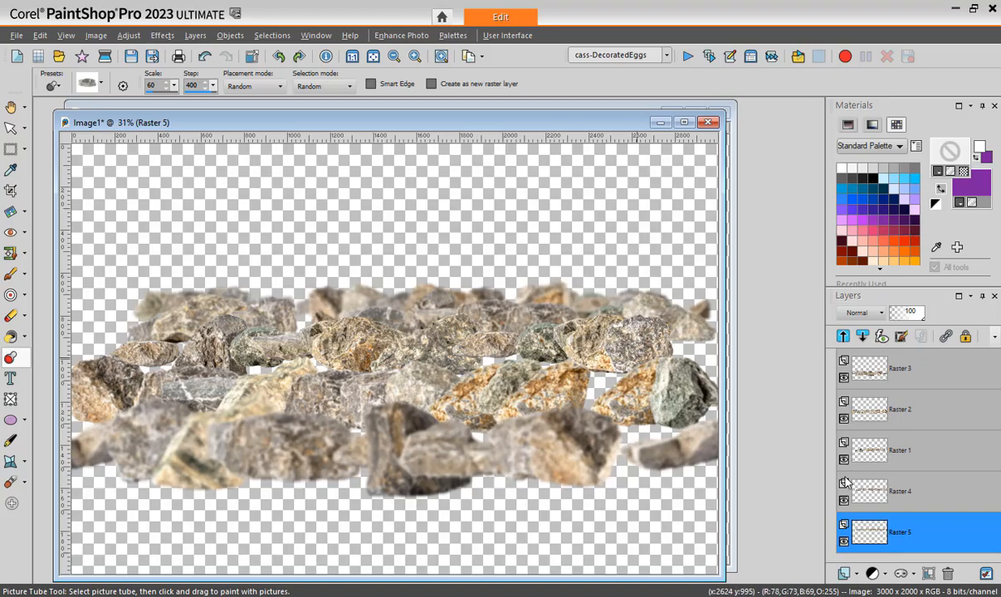
- Add a new raster layer with default settings at the top of the stack, above the front row of rocks
{"action": "mouse_move", "coordinate": [843, 494]}
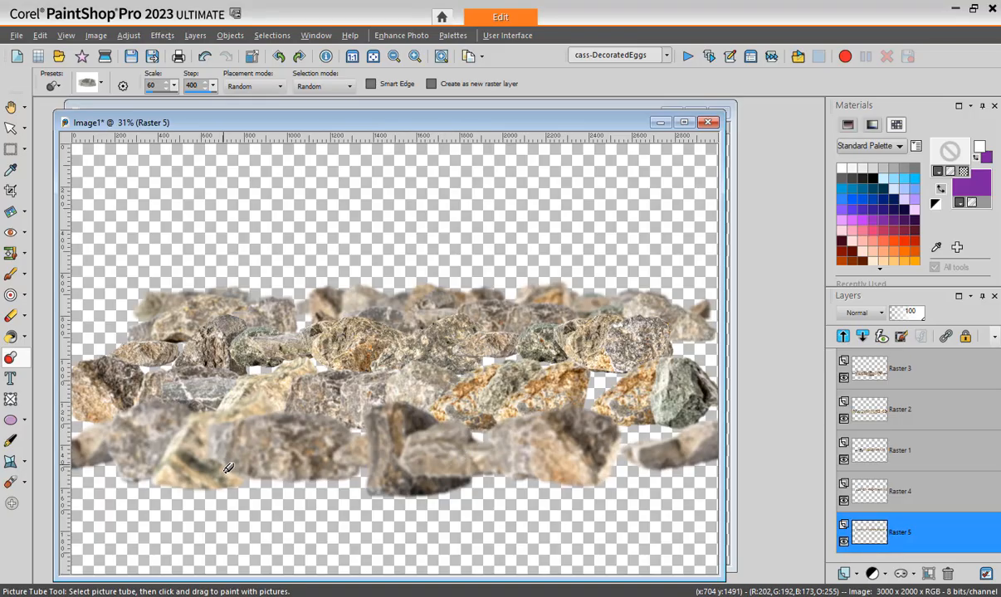
{"action": "left_click", "coordinate": [926, 378]}
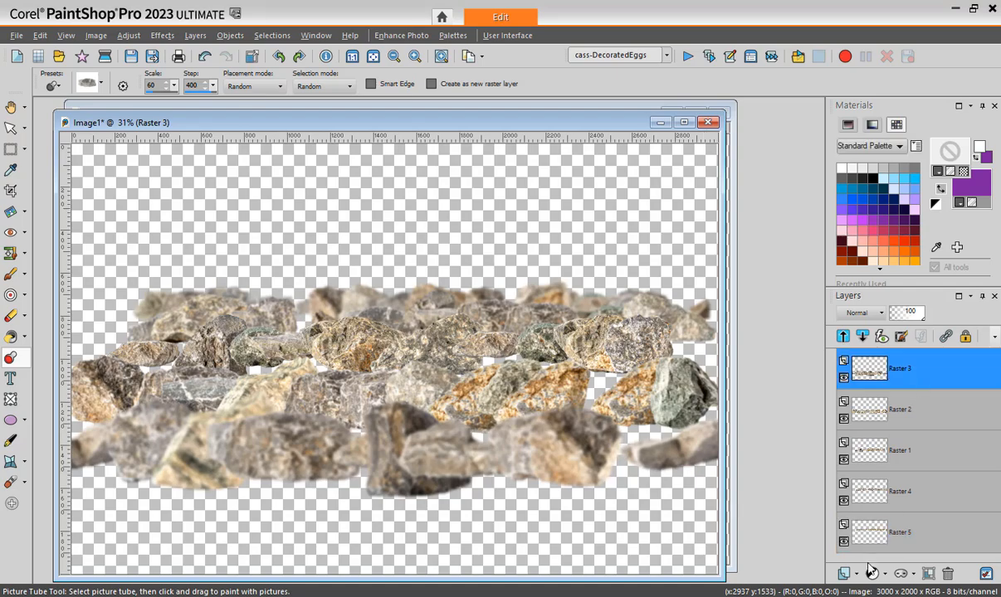
{"action": "left_click", "coordinate": [846, 574]}
{"action": "left_click", "coordinate": [871, 459]}
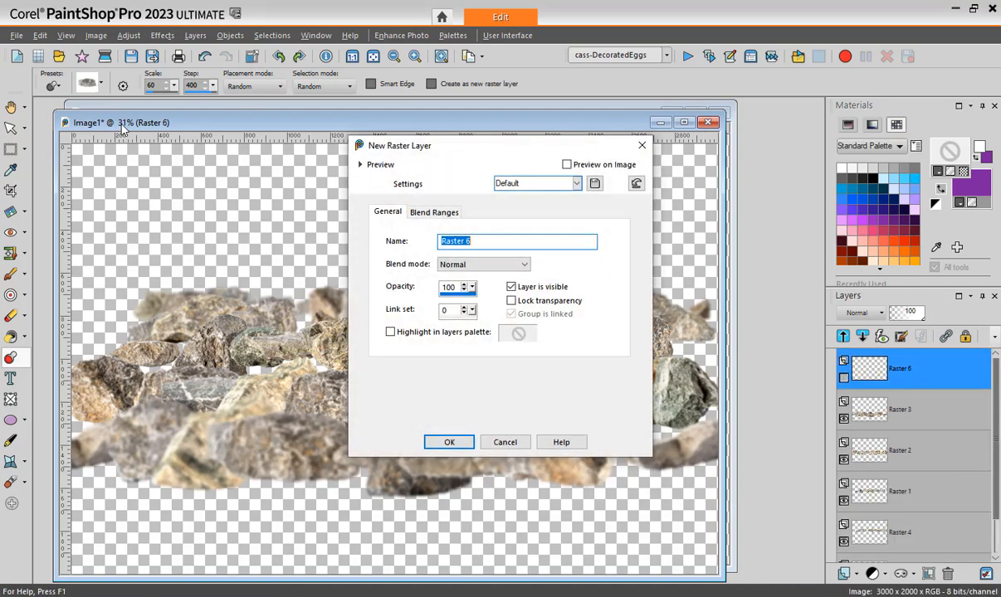
{"action": "left_click", "coordinate": [447, 442]}
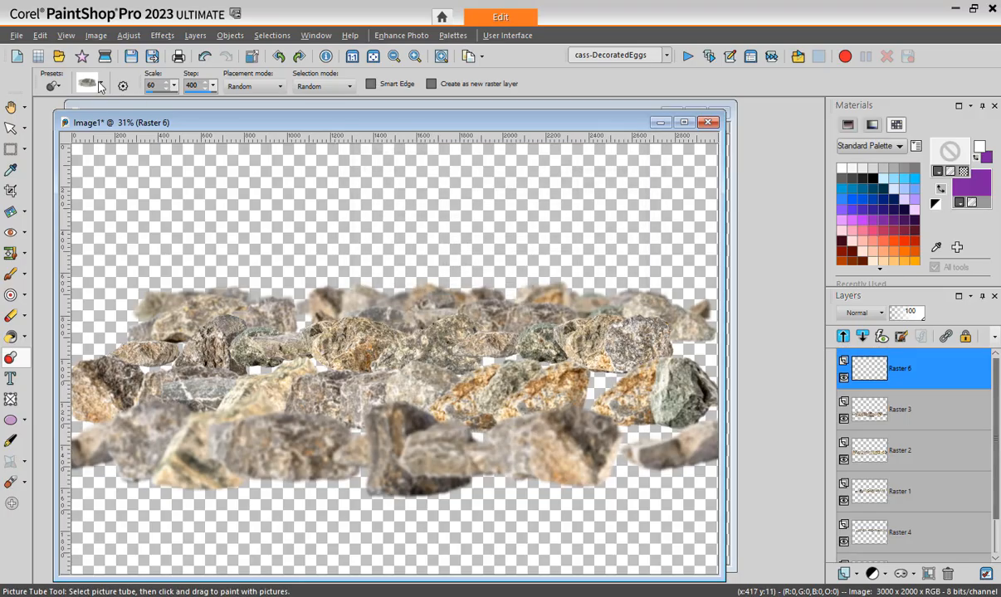
- Choose the yellow 2023-Butte... flower picture tube and paint a row of flowers at scale 100 across the front rocks
{"action": "left_click", "coordinate": [100, 83]}
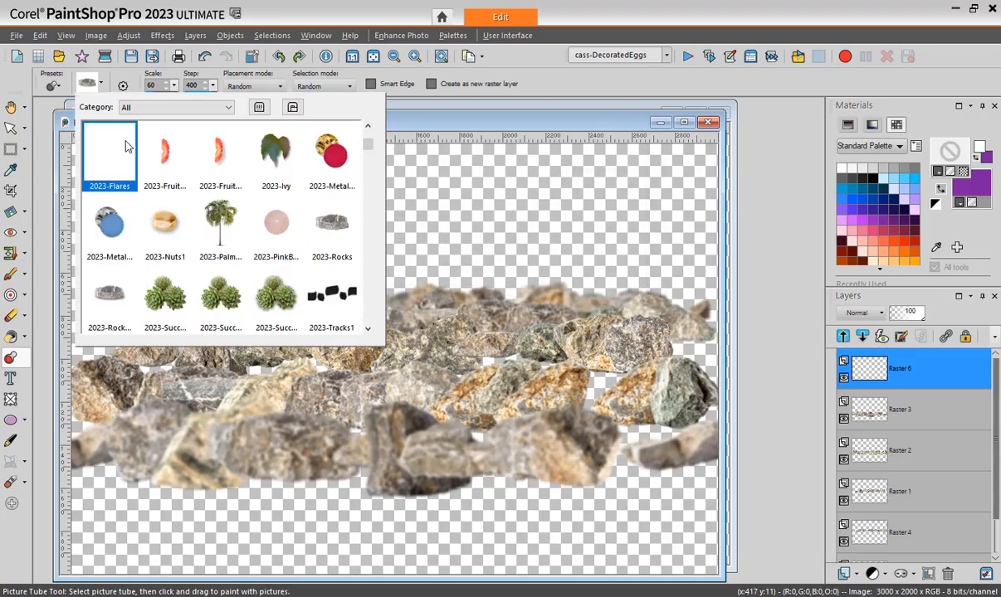
{"action": "left_click", "coordinate": [367, 127]}
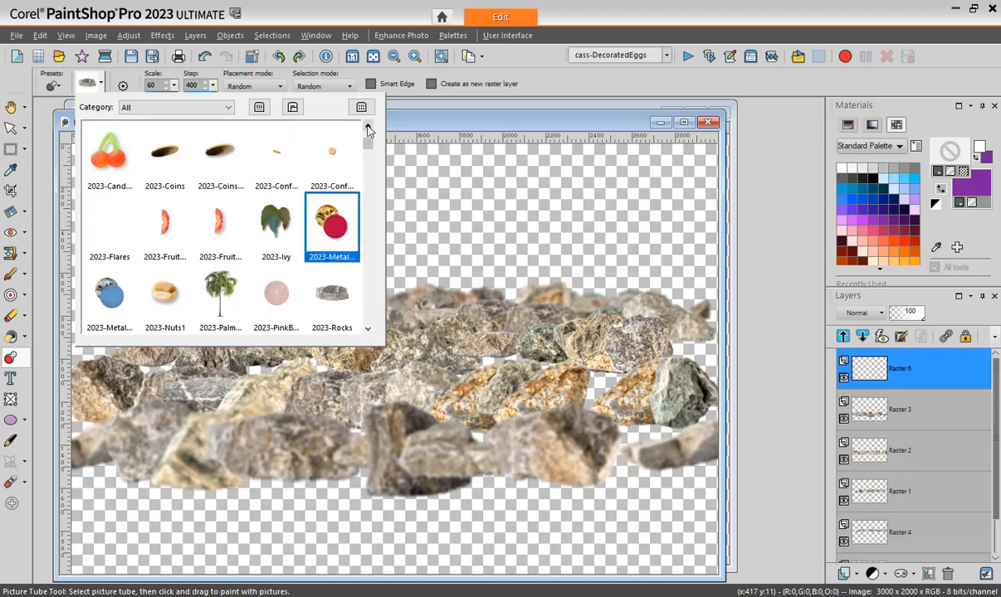
{"action": "left_click", "coordinate": [368, 126]}
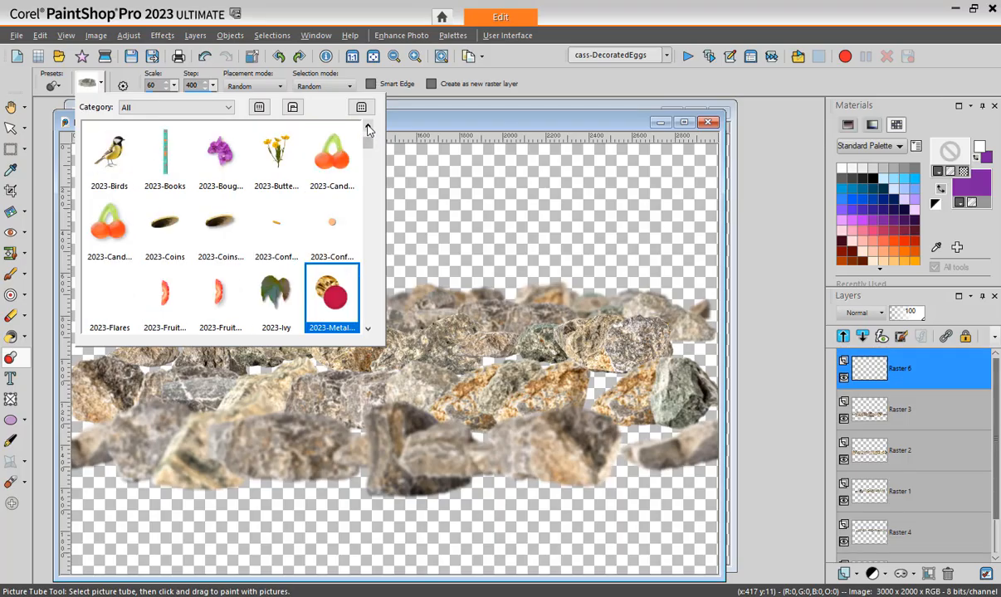
{"action": "left_click", "coordinate": [276, 161]}
{"action": "left_click", "coordinate": [117, 436]}
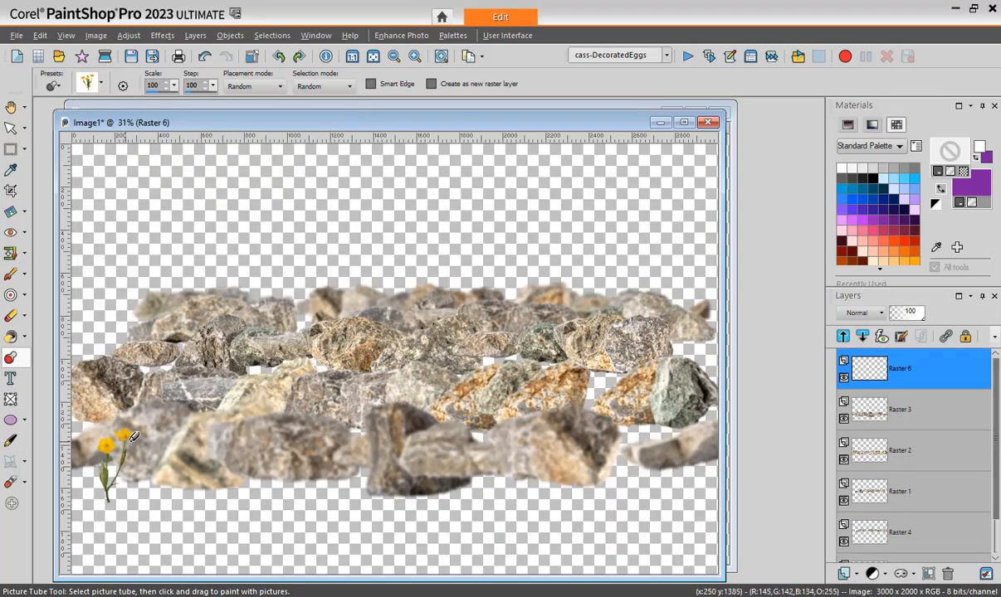
{"action": "mouse_move", "coordinate": [133, 437]}
{"action": "left_mouse_down"}
{"action": "mouse_move", "coordinate": [485, 447]}
{"action": "mouse_move", "coordinate": [664, 466]}
{"action": "left_mouse_up"}
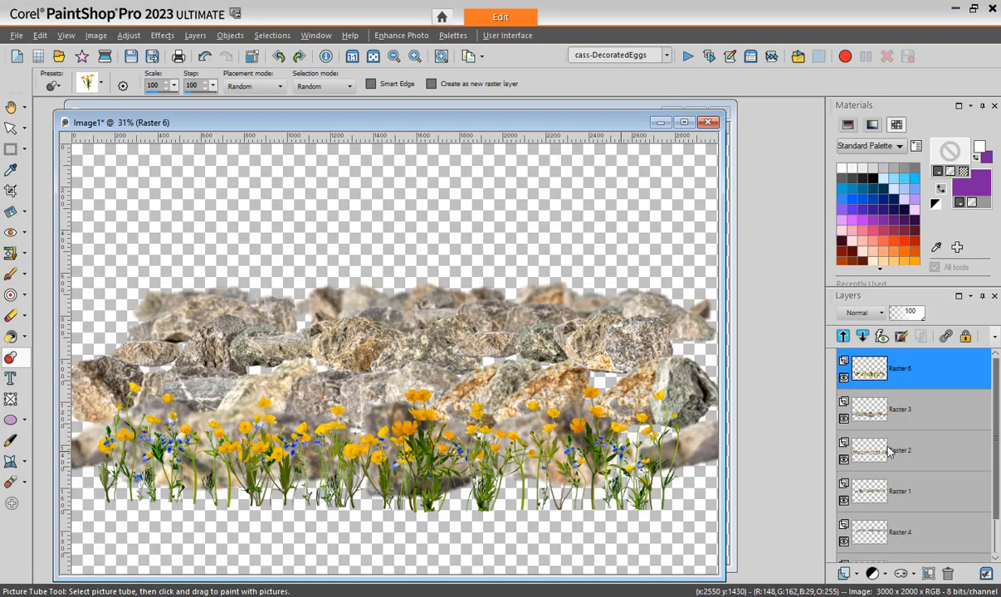
- Reorder the flower layer directly below Raster 2 and move the flowers up so they rise behind the second row of rocks from the front
{"action": "left_click_drag", "start_coordinate": [907, 382], "coordinate": [900, 454]}
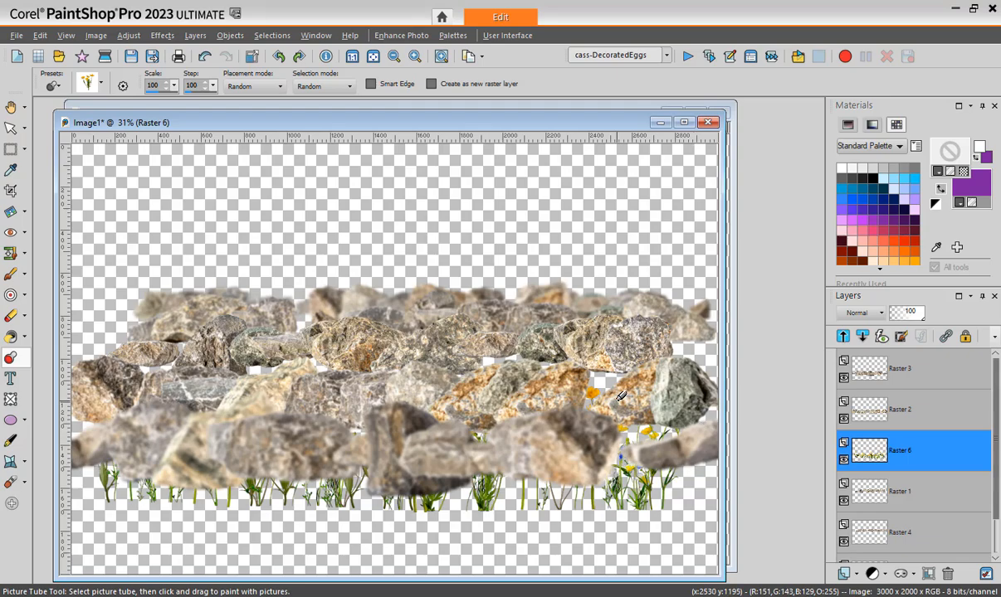
{"action": "key", "text": "m"}
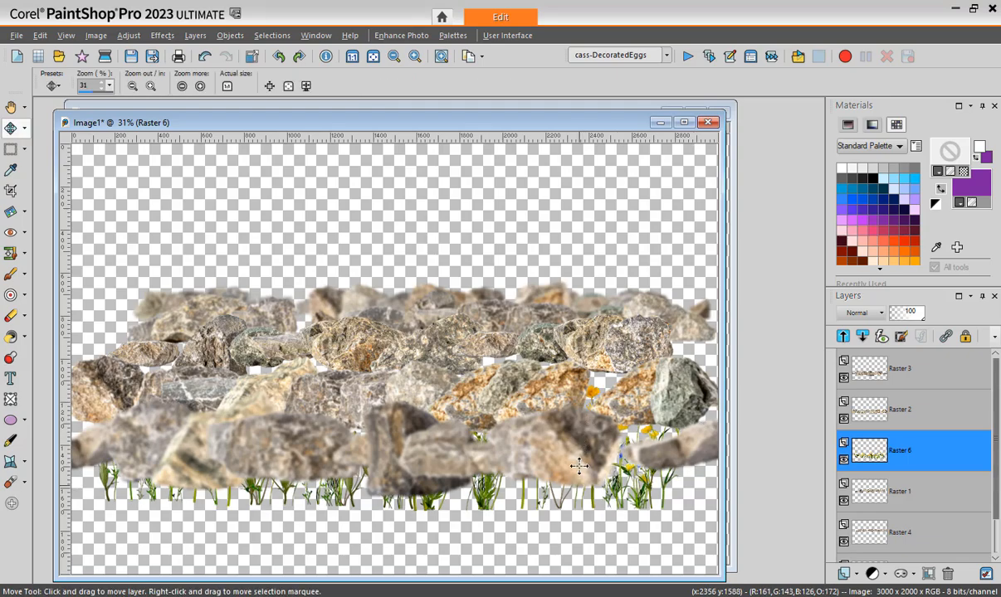
{"action": "left_click_drag", "start_coordinate": [578, 466], "coordinate": [594, 323]}
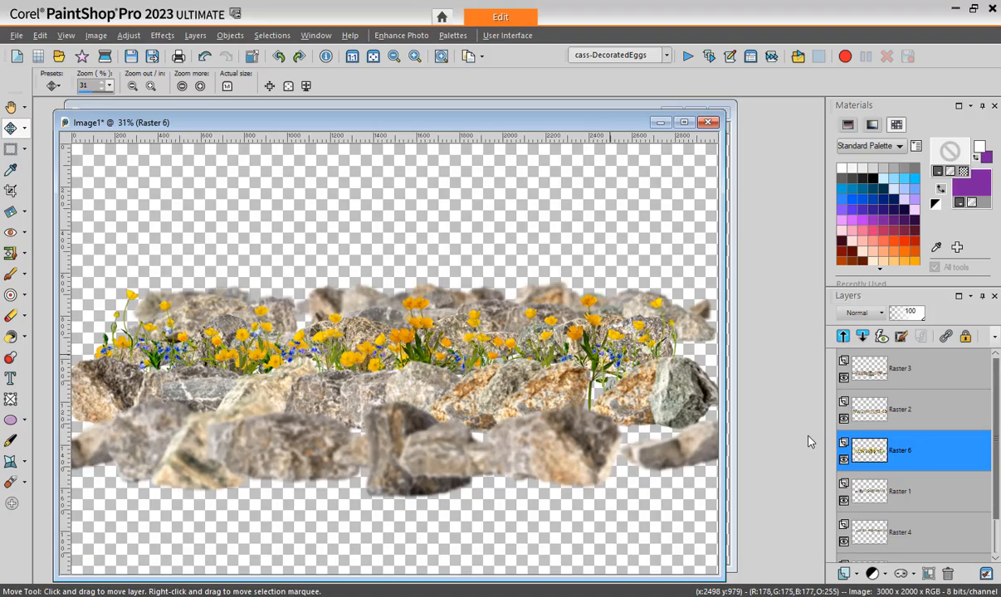
- Add a raster layer above Raster 3 and paint a foreground row of the same flowers at scale 140
{"action": "left_click", "coordinate": [862, 378]}
{"action": "left_click", "coordinate": [856, 574]}
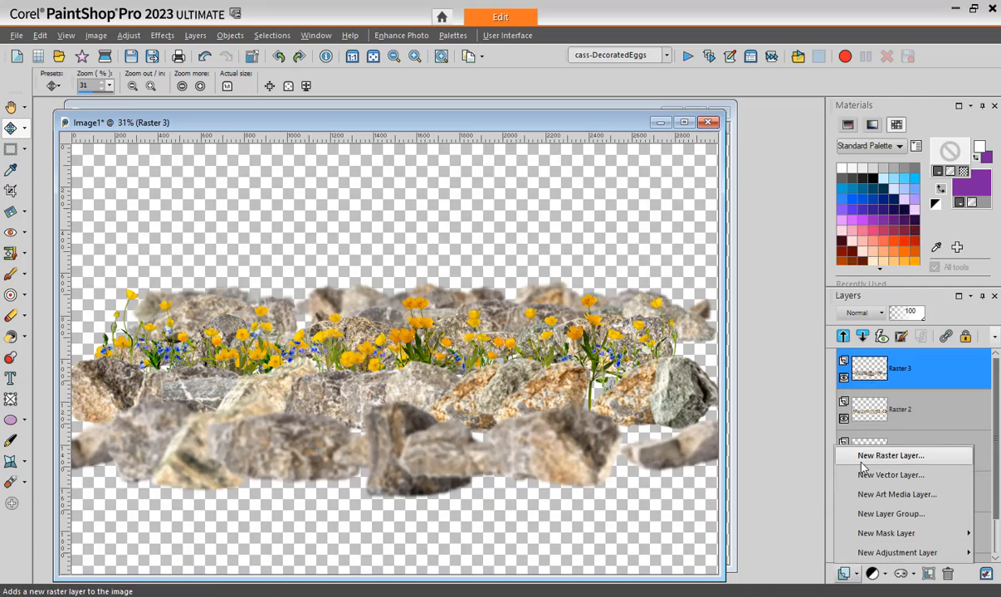
{"action": "left_click", "coordinate": [830, 452]}
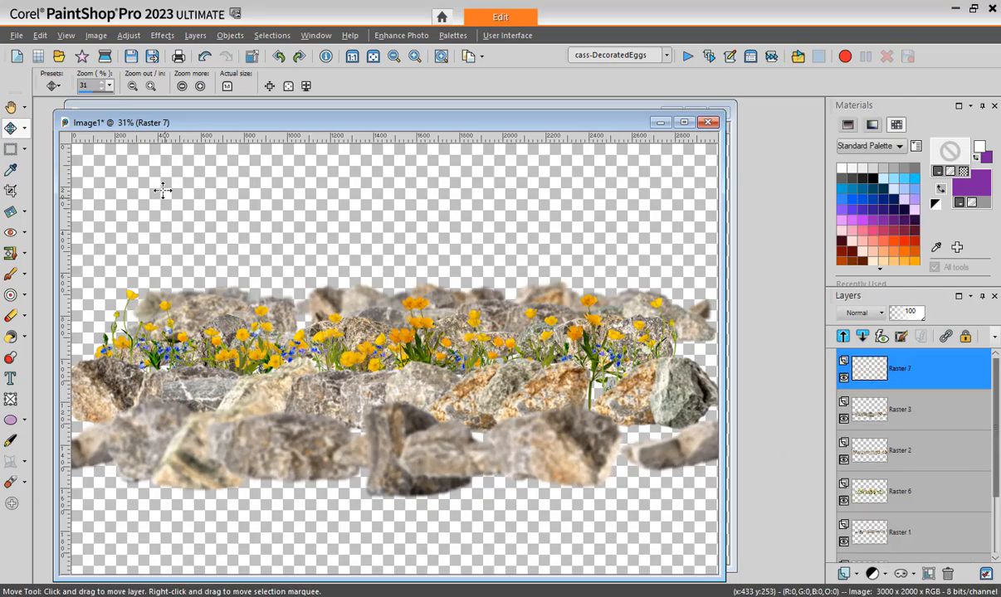
{"action": "left_click", "coordinate": [10, 357]}
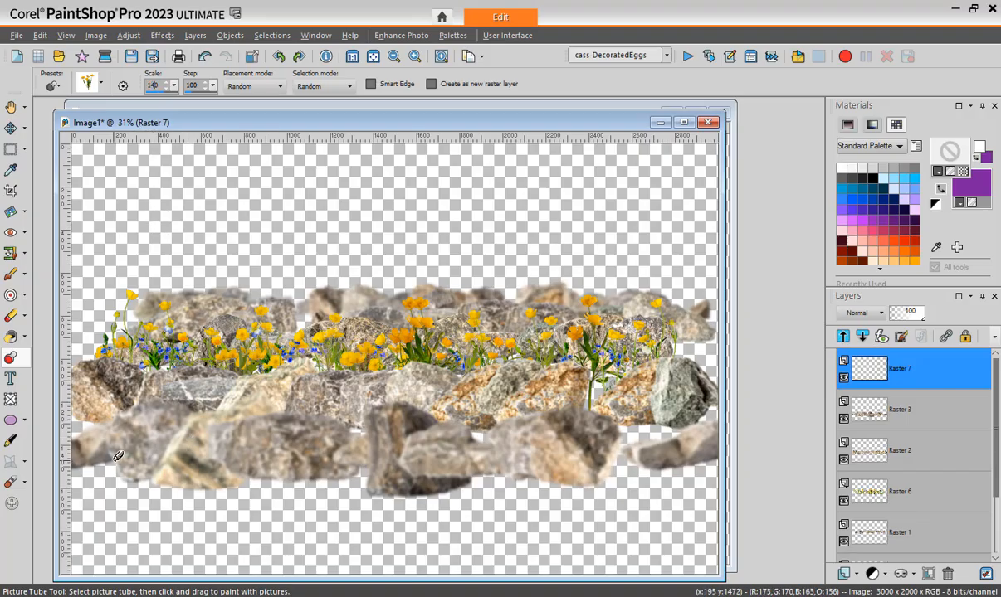
{"action": "mouse_move", "coordinate": [100, 455]}
{"action": "left_mouse_down"}
{"action": "mouse_move", "coordinate": [373, 452]}
{"action": "mouse_move", "coordinate": [506, 415]}
{"action": "mouse_move", "coordinate": [622, 412]}
{"action": "mouse_move", "coordinate": [588, 404]}
{"action": "left_mouse_up"}
- Apply a Gaussian Blur with radius 6.00 to the foreground flowers on Raster 7
{"action": "left_click", "coordinate": [129, 35]}
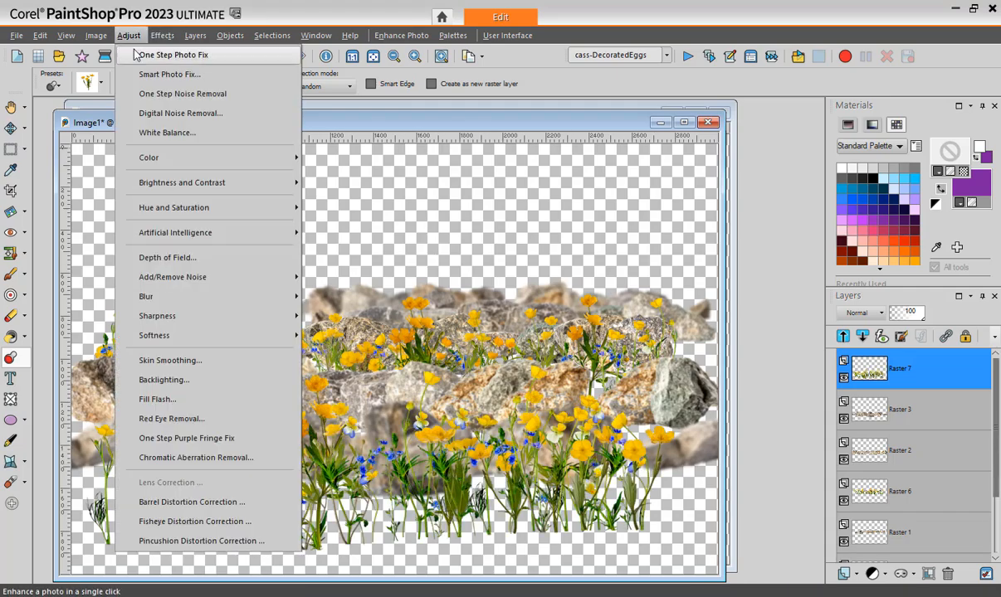
{"action": "mouse_move", "coordinate": [157, 294]}
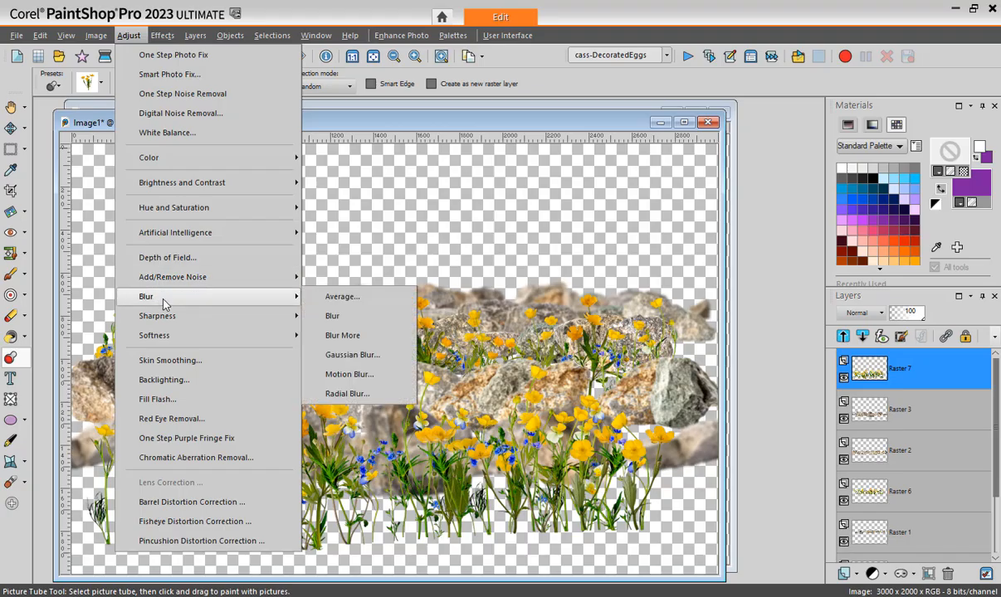
{"action": "left_click", "coordinate": [352, 355]}
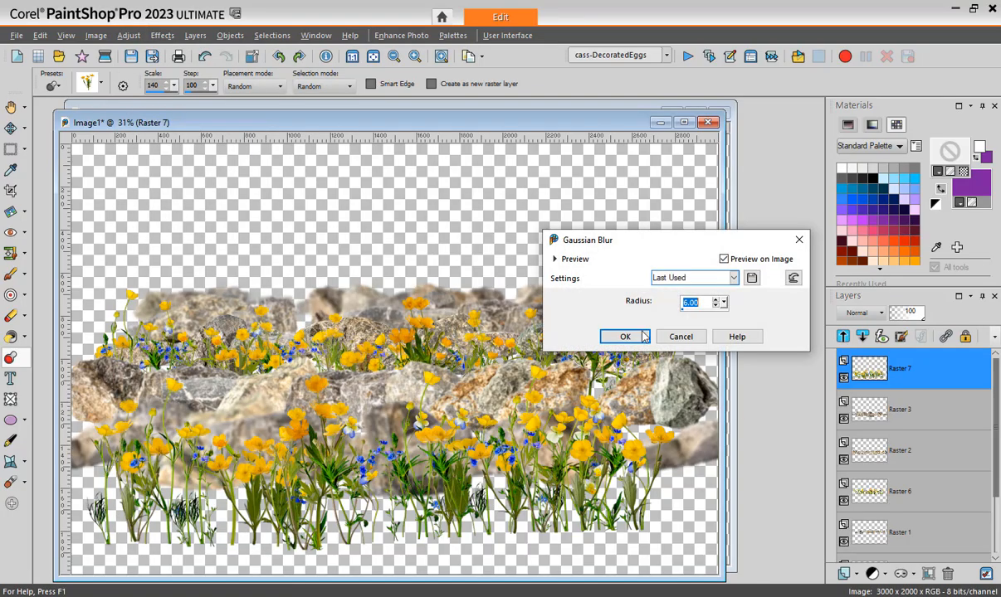
{"action": "left_click", "coordinate": [627, 337]}
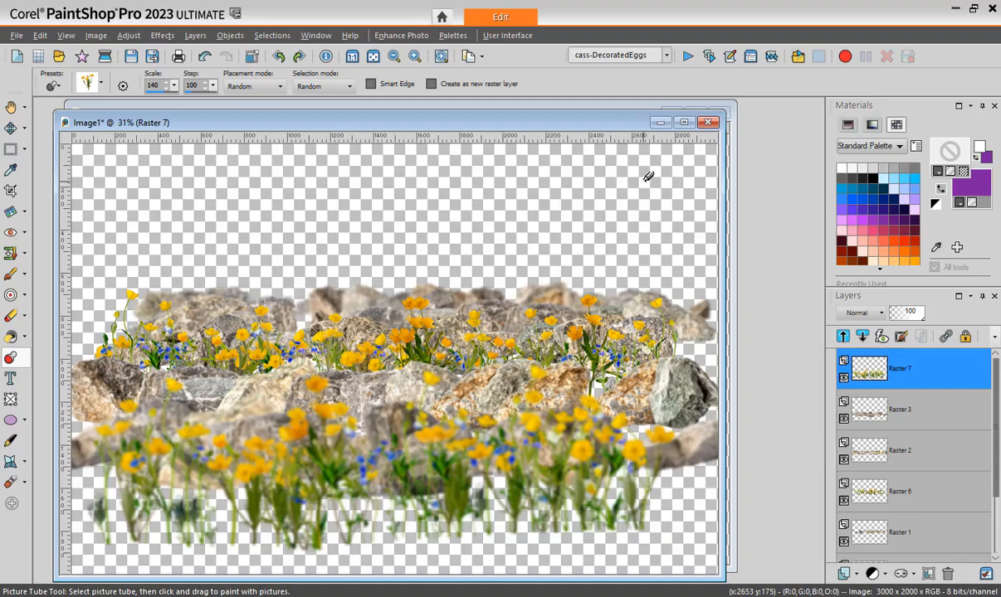
- Close the rock wall image and the Image19.pspimage example behind it
{"action": "left_click", "coordinate": [710, 124]}
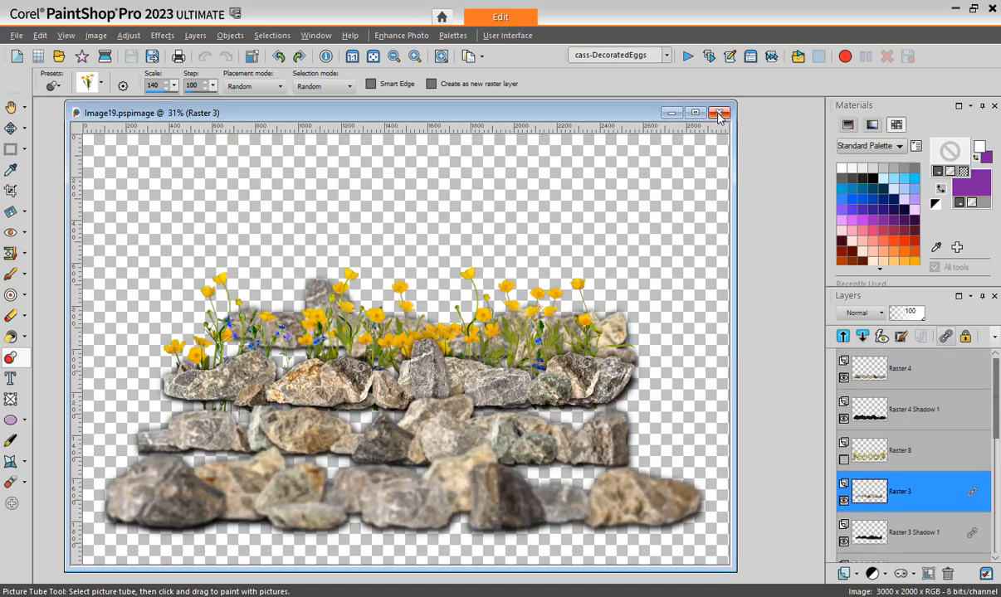
{"action": "left_click", "coordinate": [720, 114]}
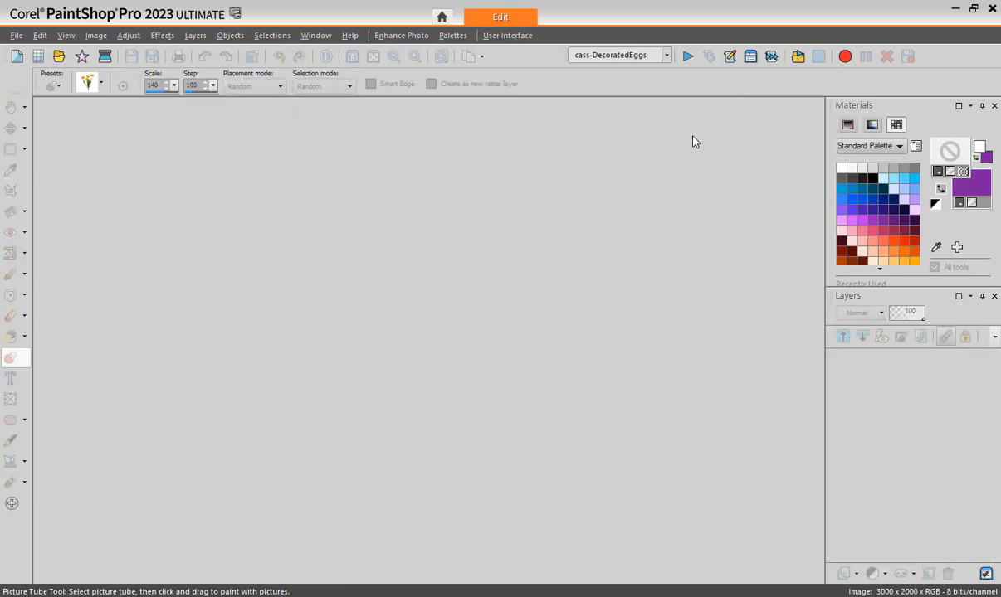